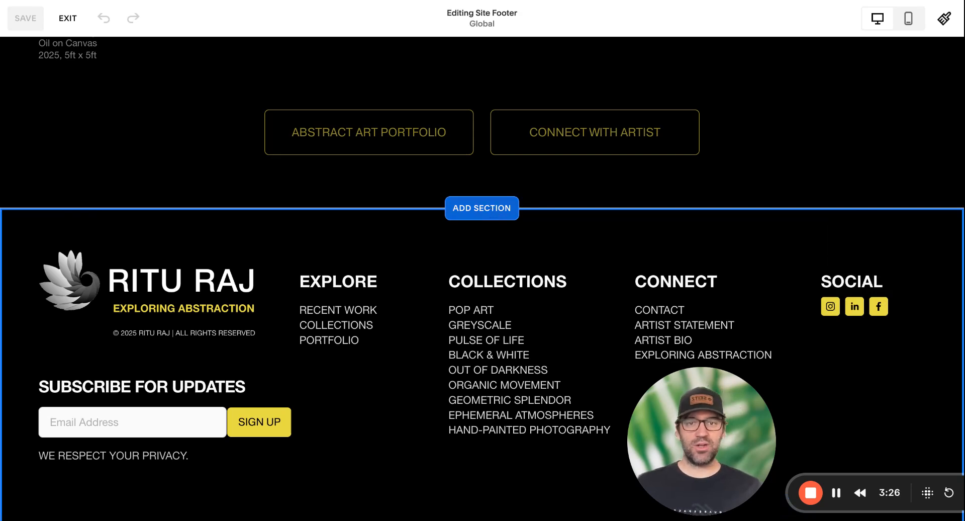
- Insert this site's saved footer section with the Explore, Collections, Connect and Social columns above the existing footer section
click(491, 210)
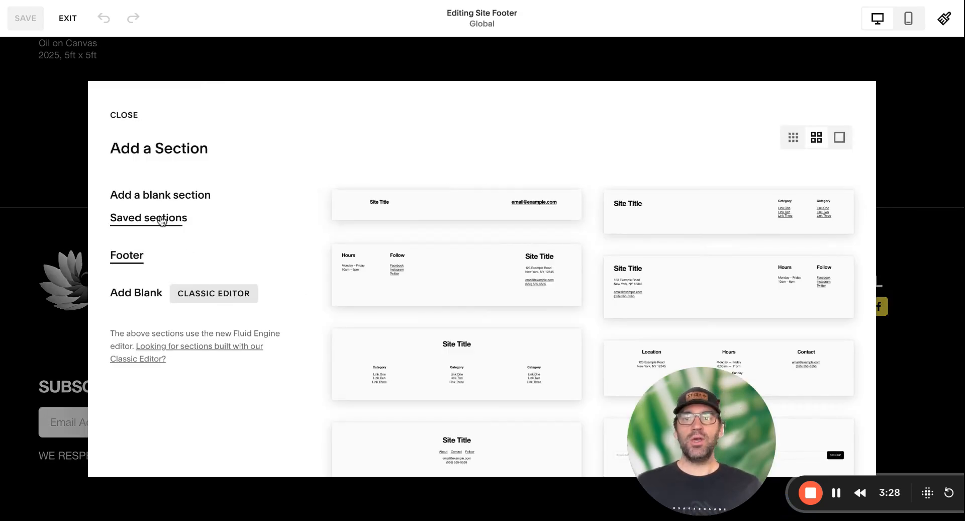
click(159, 219)
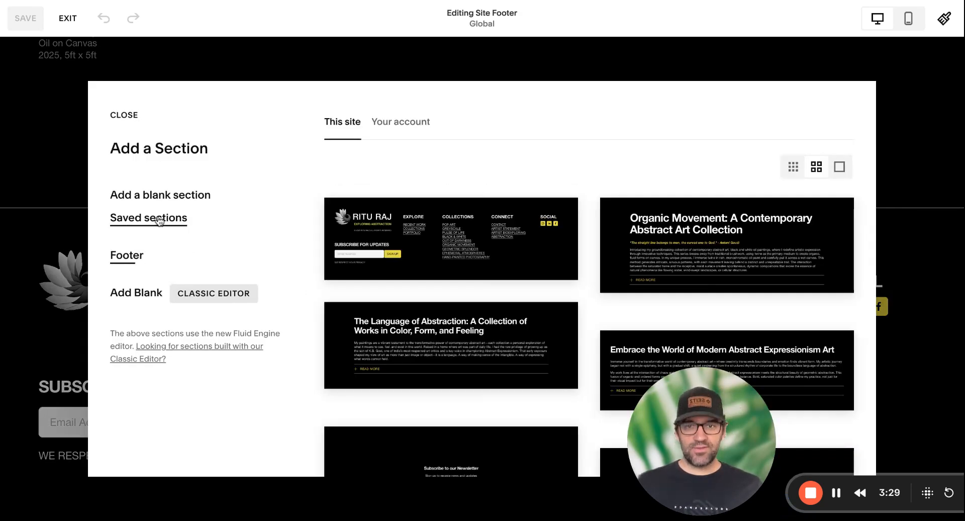
click(445, 244)
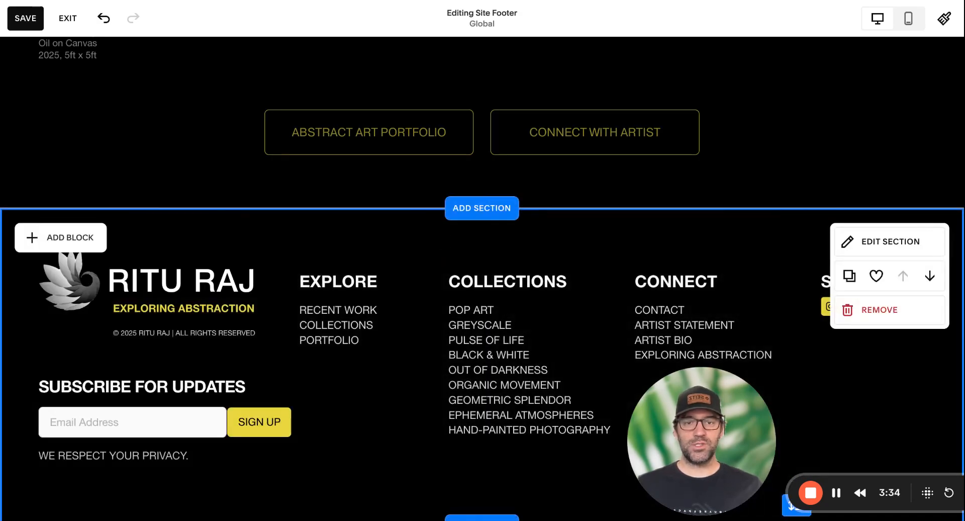
scroll(482, 278, down, 3)
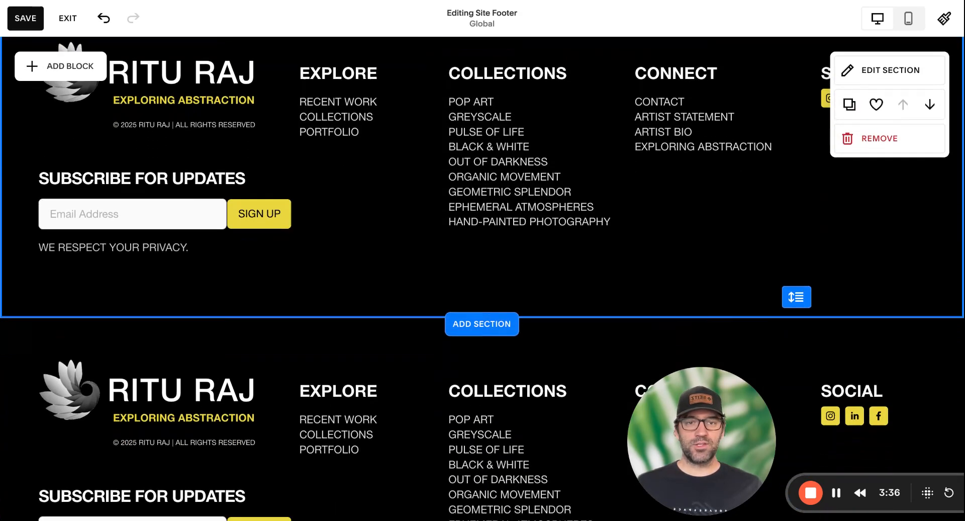
scroll(483, 278, up, 3)
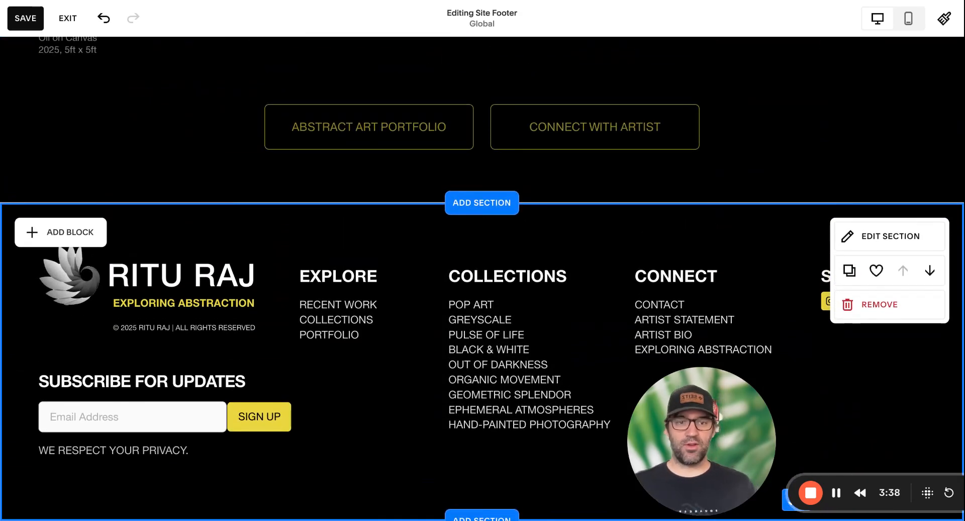
scroll(804, 231, down, 1)
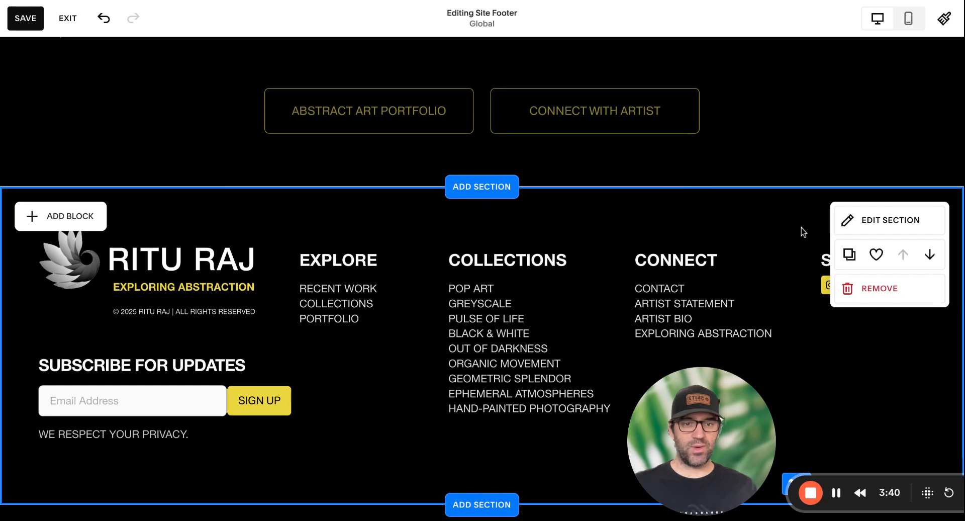
drag(728, 409, 551, 60)
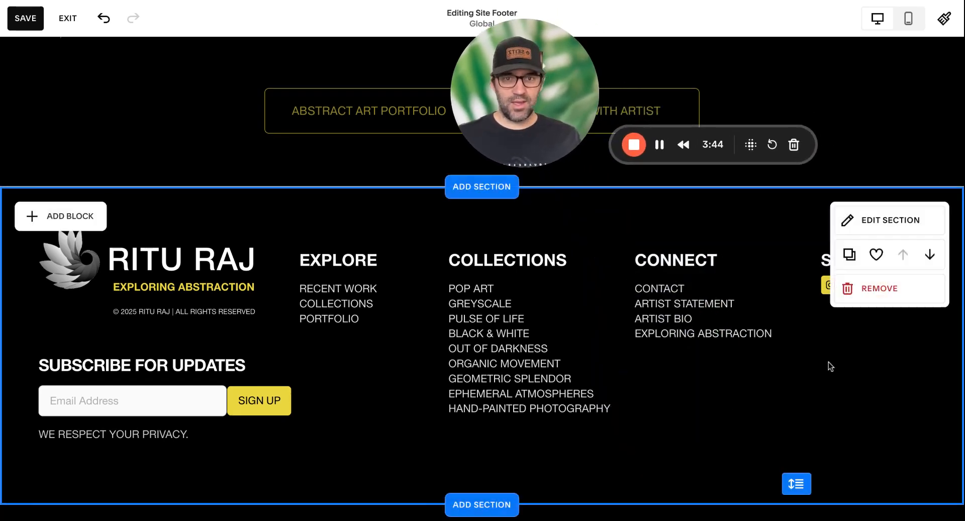
scroll(859, 407, up, 2)
scroll(858, 406, down, 1)
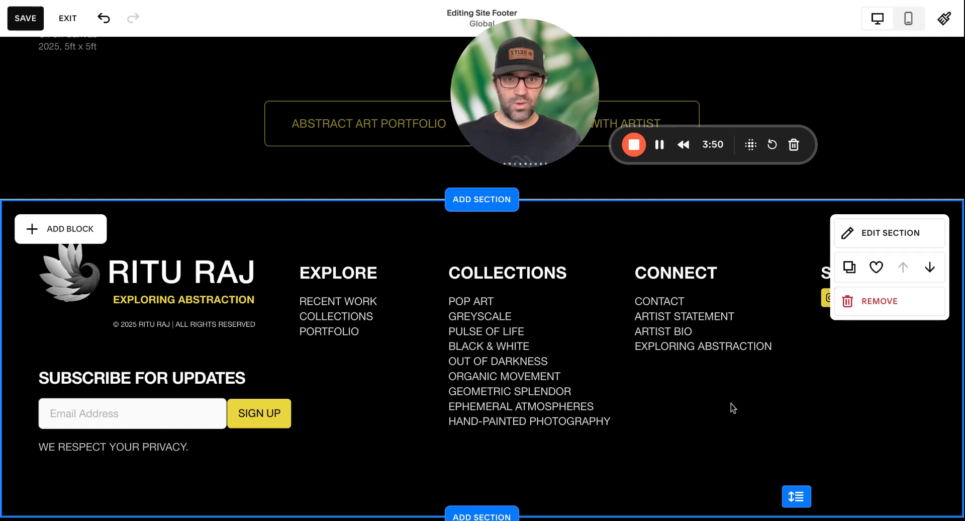
- Narrow the Collections text block in the upper footer section so it clears the Connect column, and shorten it to fit its links
click(617, 334)
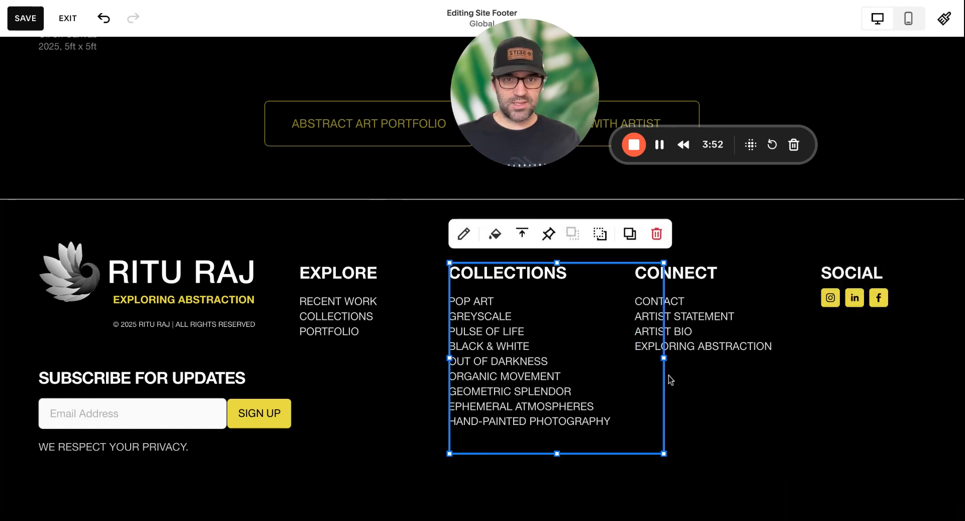
mouse_move(667, 378)
mouse_down()
mouse_move(661, 363)
mouse_move(663, 390)
mouse_up()
click(683, 392)
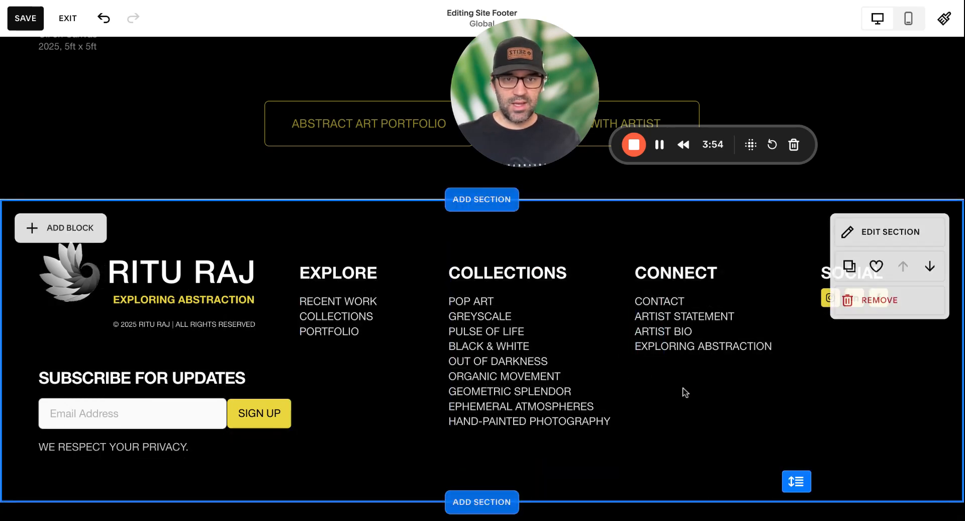
click(538, 452)
drag(538, 464, 541, 465)
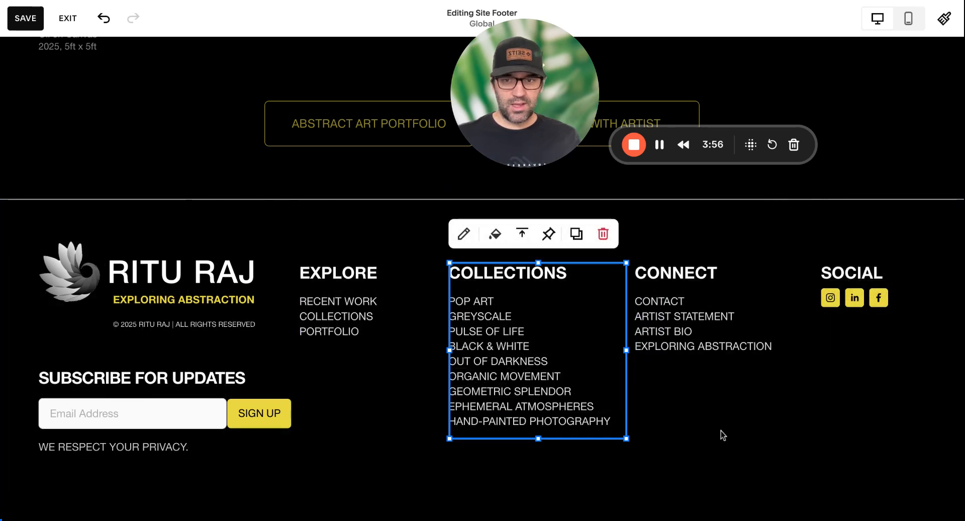
click(723, 436)
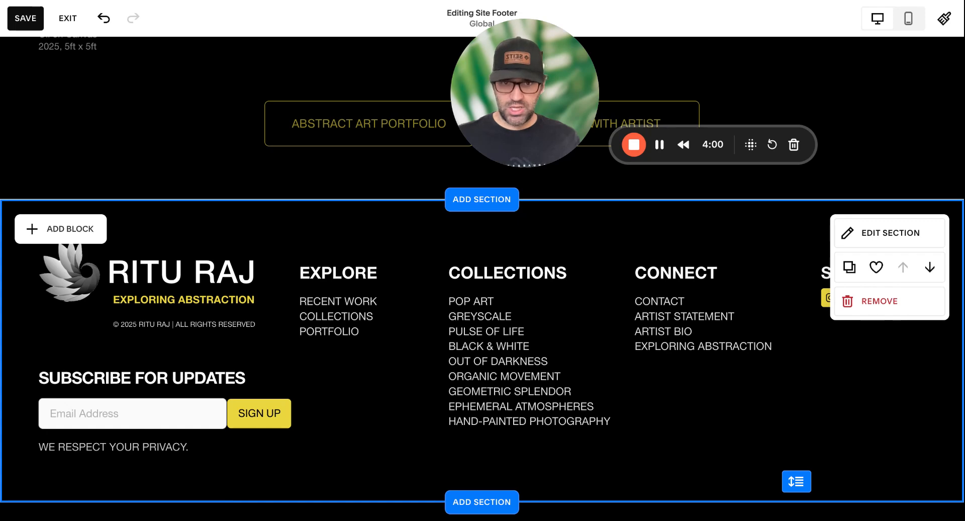
scroll(483, 279, up, 20)
scroll(482, 279, down, 20)
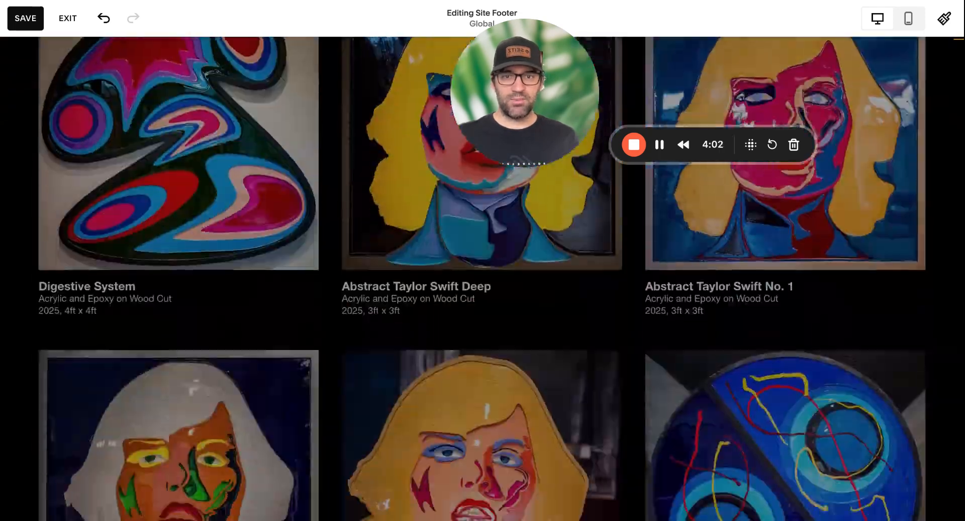
scroll(482, 279, down, 20)
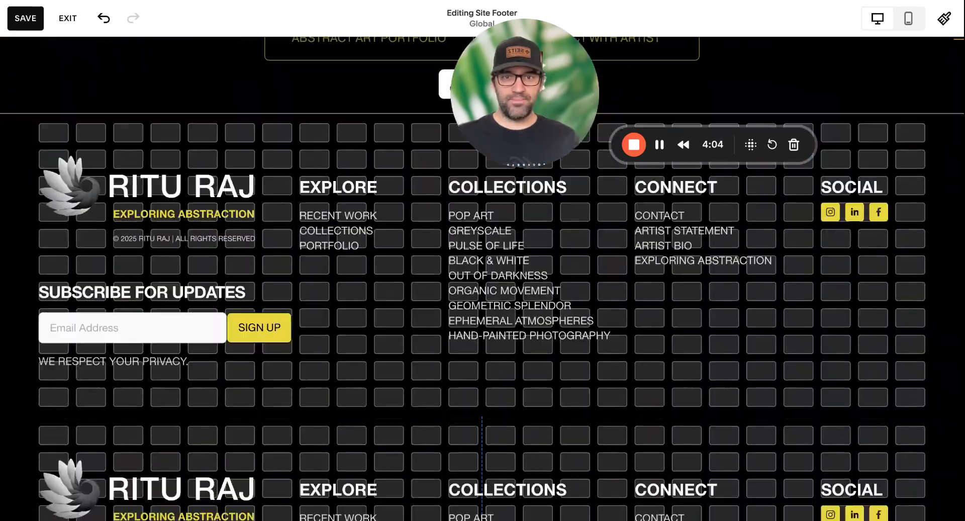
scroll(826, 517, up, 3)
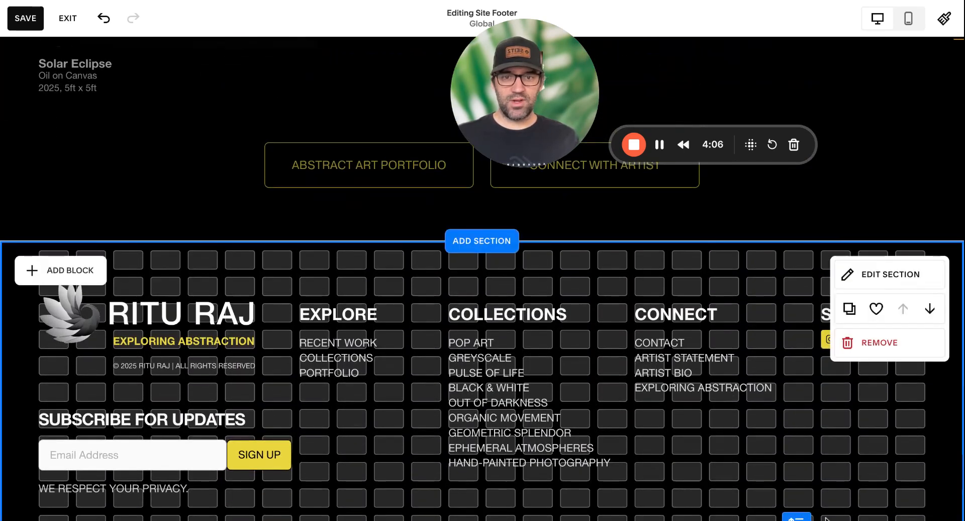
scroll(771, 430, down, 1)
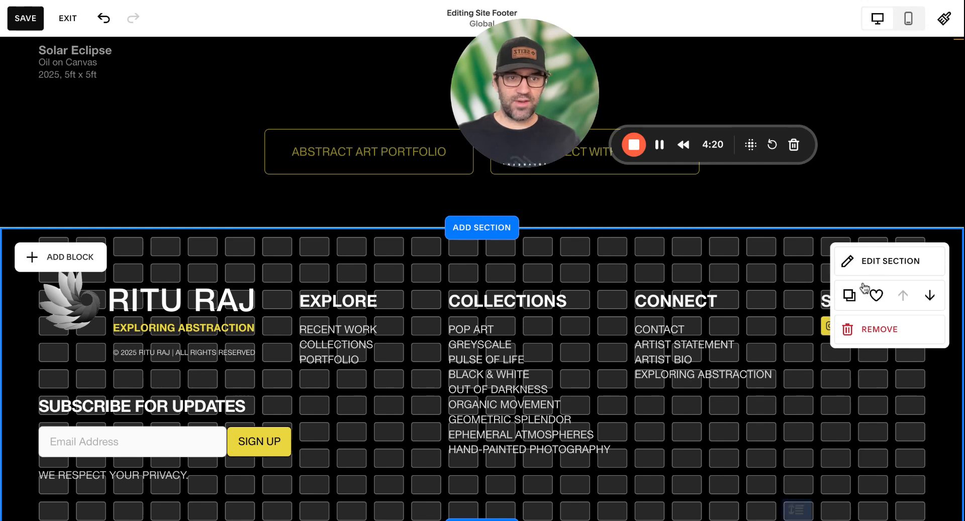
- Switch the upper footer section's grid gap to custom spacing and turn off Fill Screen
click(883, 266)
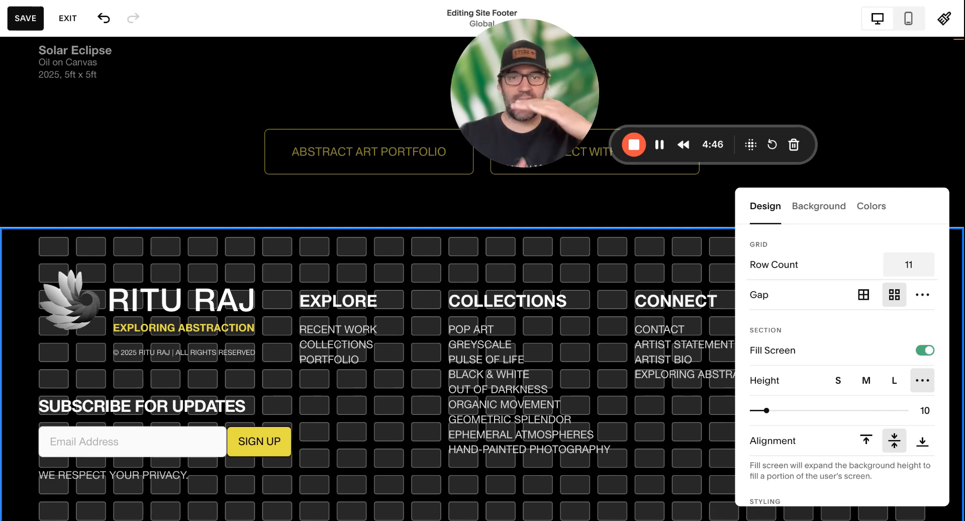
click(686, 306)
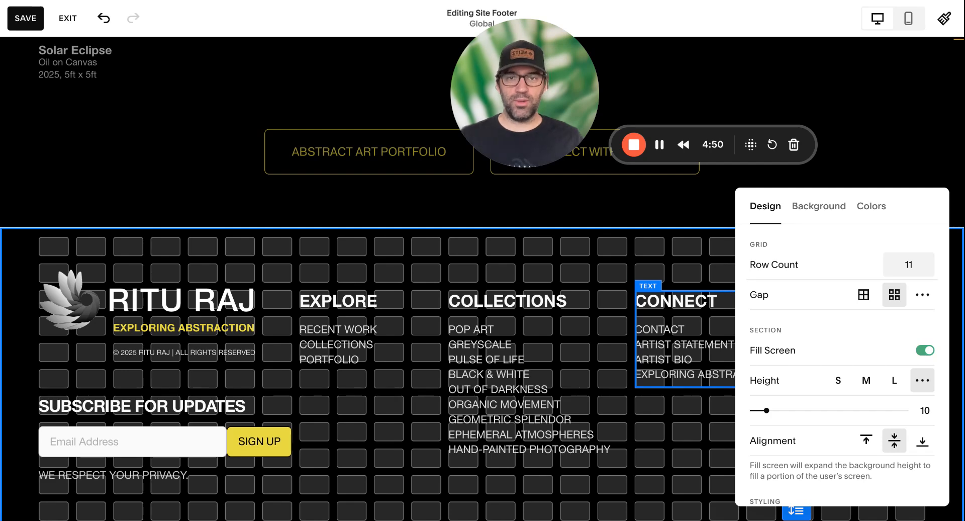
click(922, 295)
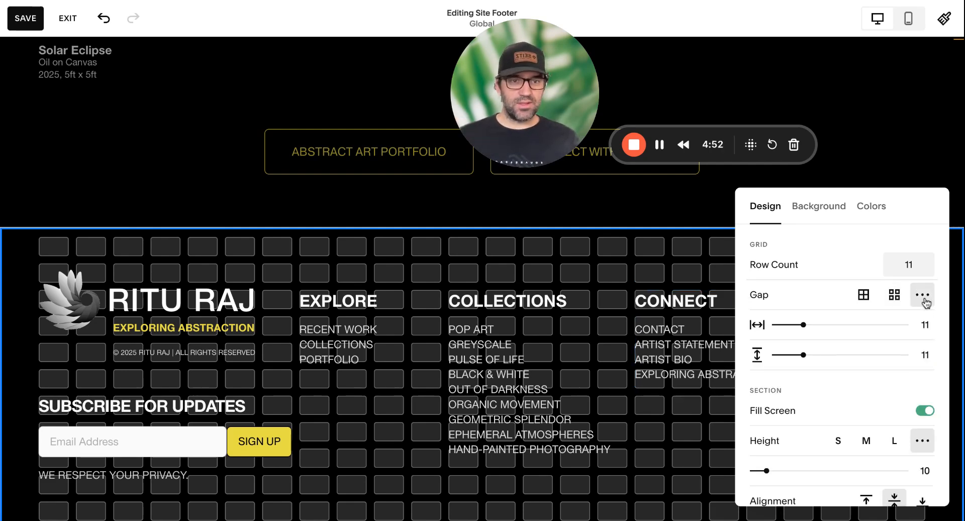
mouse_move(803, 325)
mouse_down()
mouse_move(775, 325)
mouse_move(800, 324)
mouse_move(774, 354)
mouse_move(803, 354)
mouse_move(803, 324)
mouse_up()
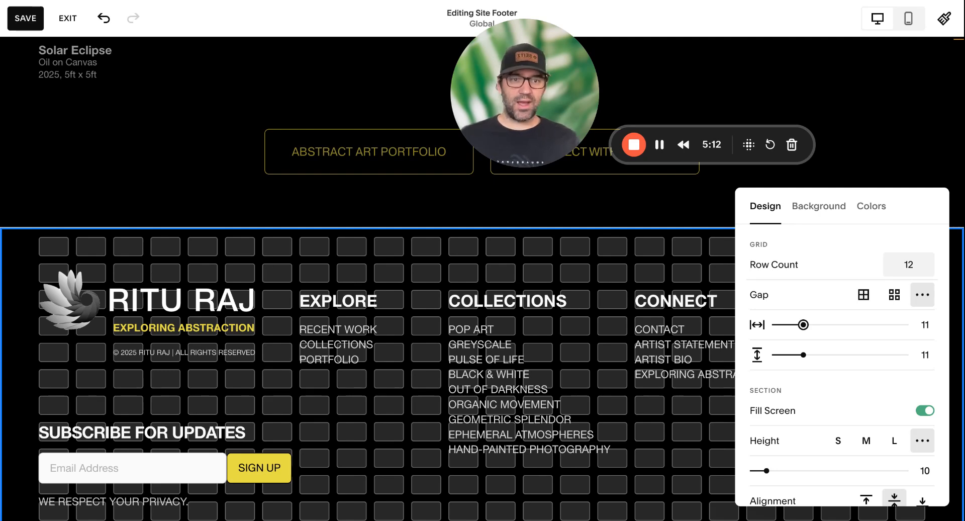
click(927, 411)
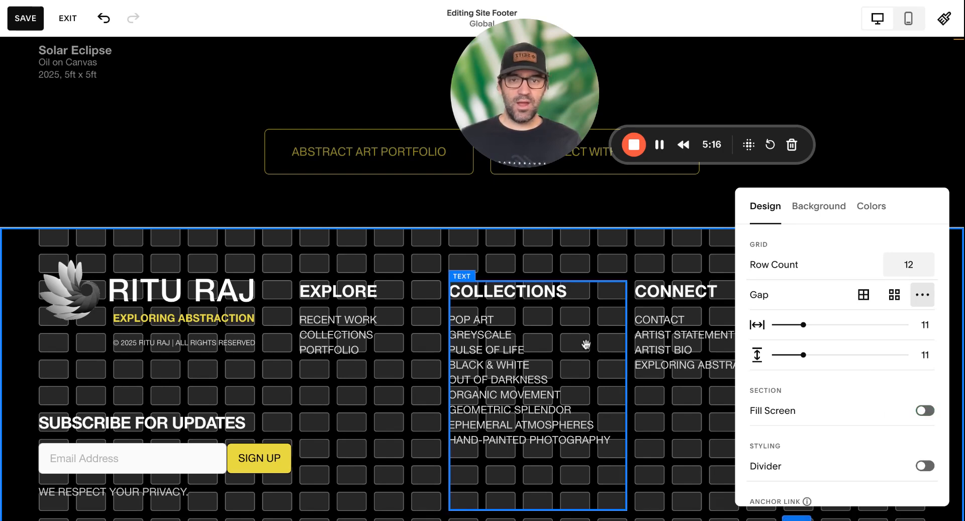
- Shorten the Collections text block so its lower edge sits just below the Hand-Painted Photography link
click(568, 341)
drag(569, 341, 564, 476)
drag(538, 510, 559, 427)
click(734, 455)
scroll(754, 452, down, 2)
scroll(755, 452, up, 2)
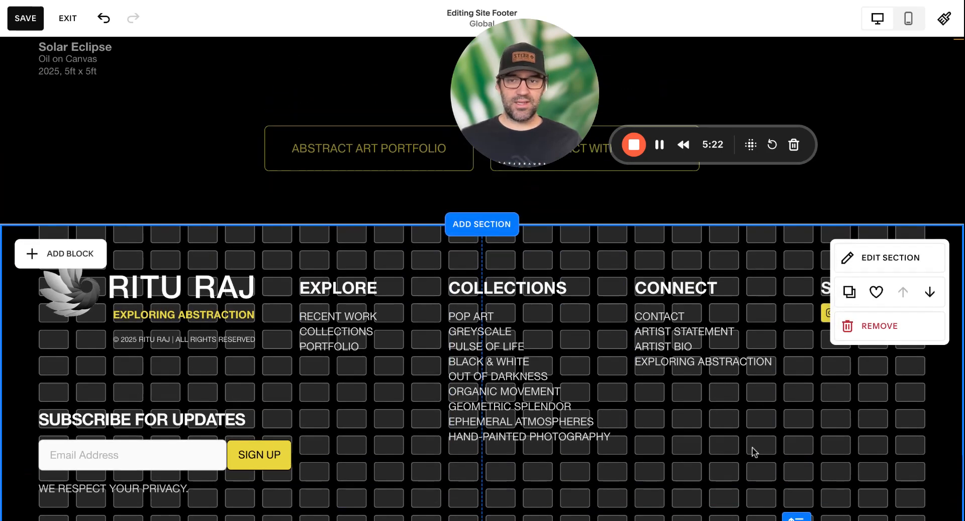
scroll(335, 297, down, 1)
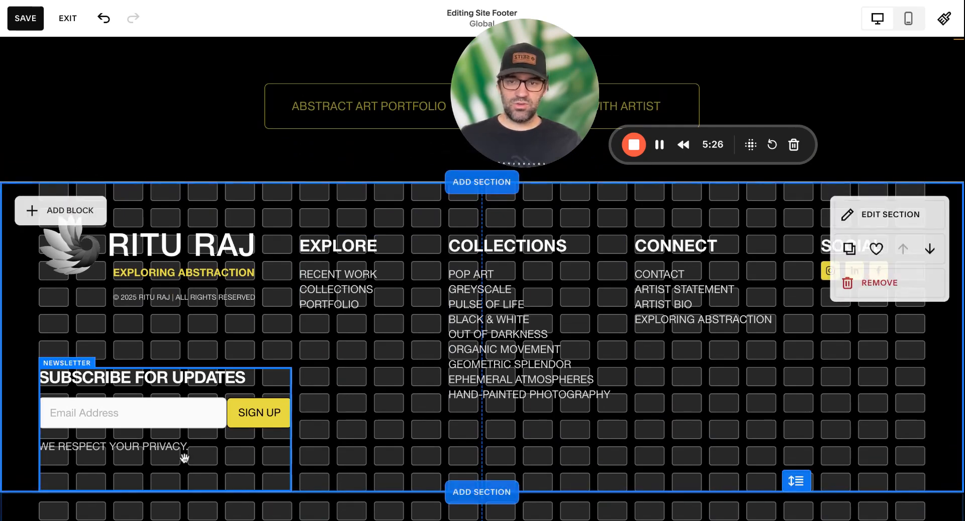
scroll(194, 463, up, 1)
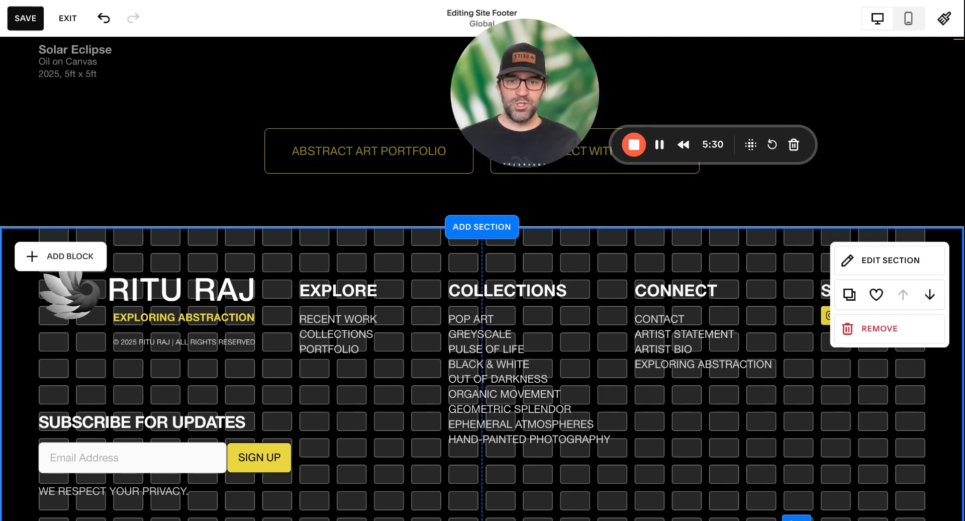
scroll(361, 491, down, 1)
scroll(366, 458, up, 1)
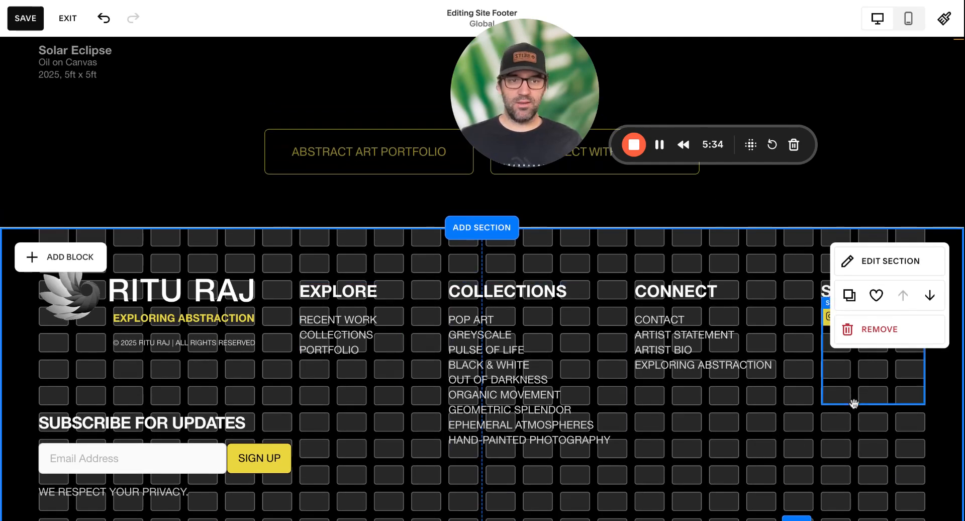
- Shorten the Explore text block so it ends just below the Portfolio link
click(346, 311)
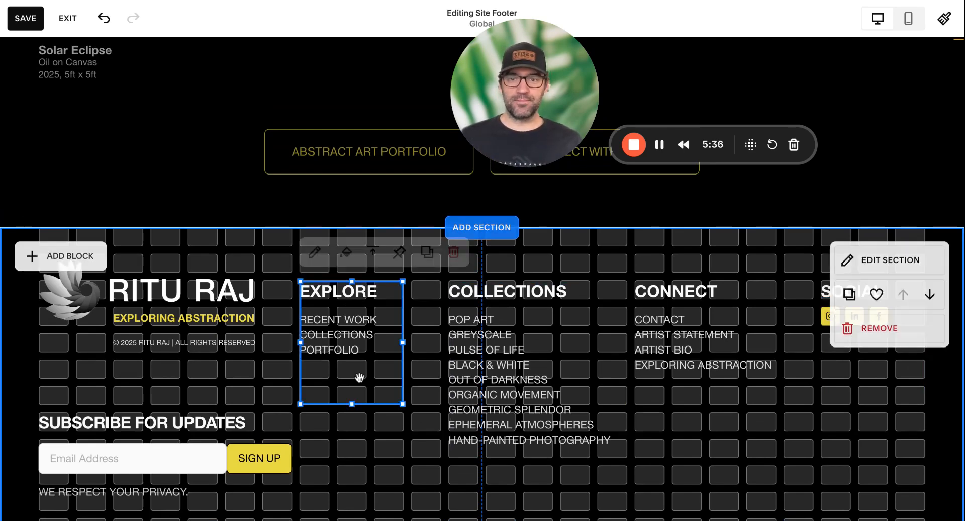
drag(351, 403, 352, 337)
click(587, 434)
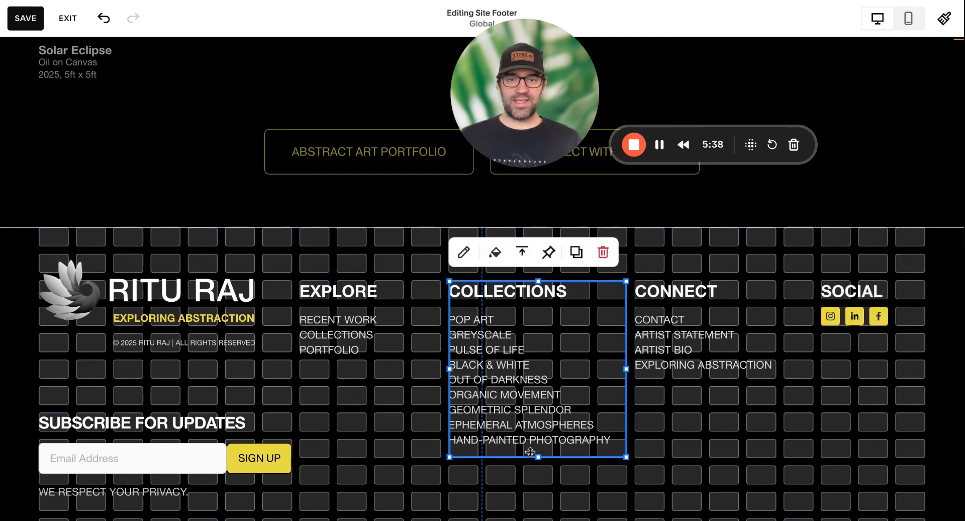
drag(531, 455, 532, 451)
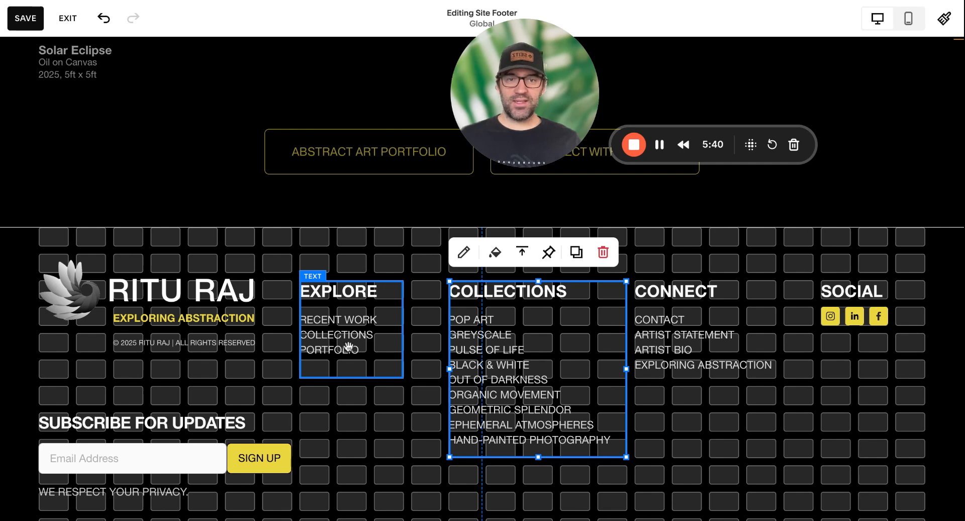
- Delete the Collections text block from the upper footer section
click(653, 414)
click(564, 344)
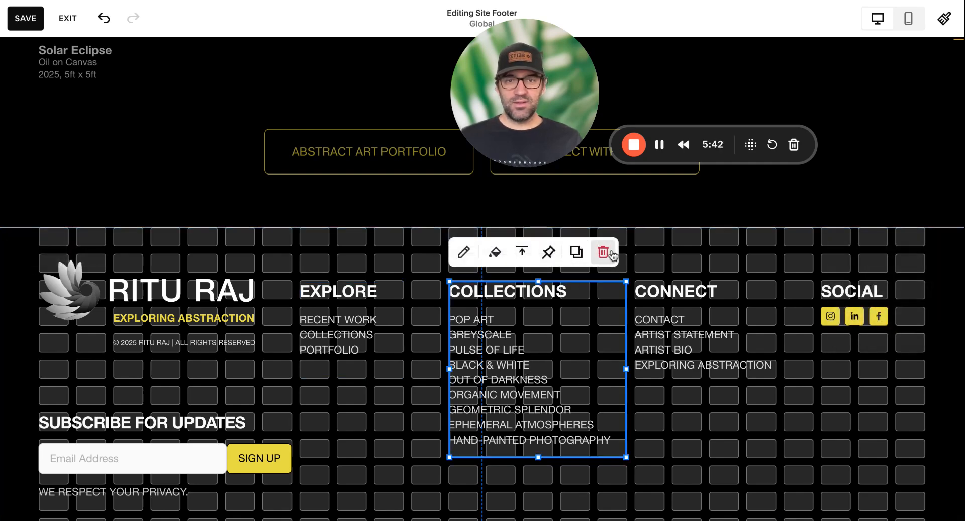
click(603, 252)
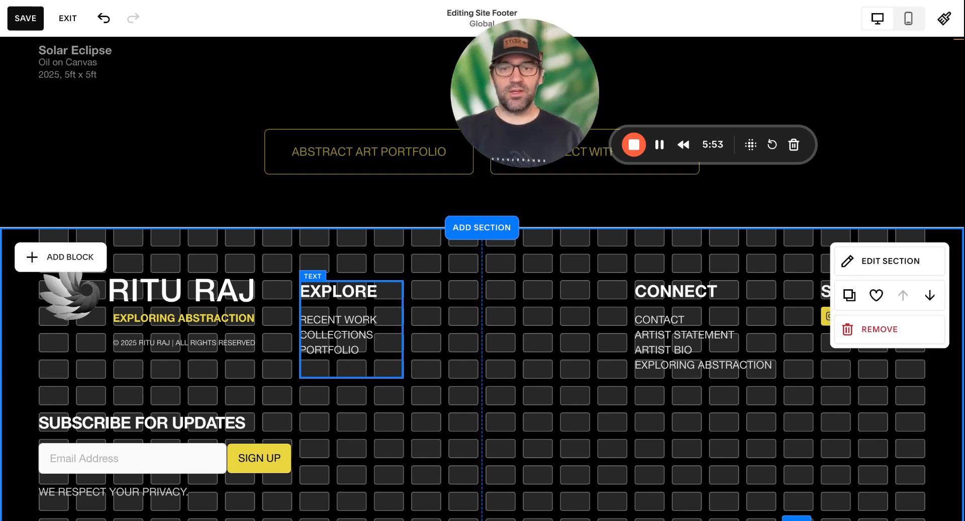
- Duplicate the Explore text block and place a wider copy in the empty column between Explore and Connect
click(356, 354)
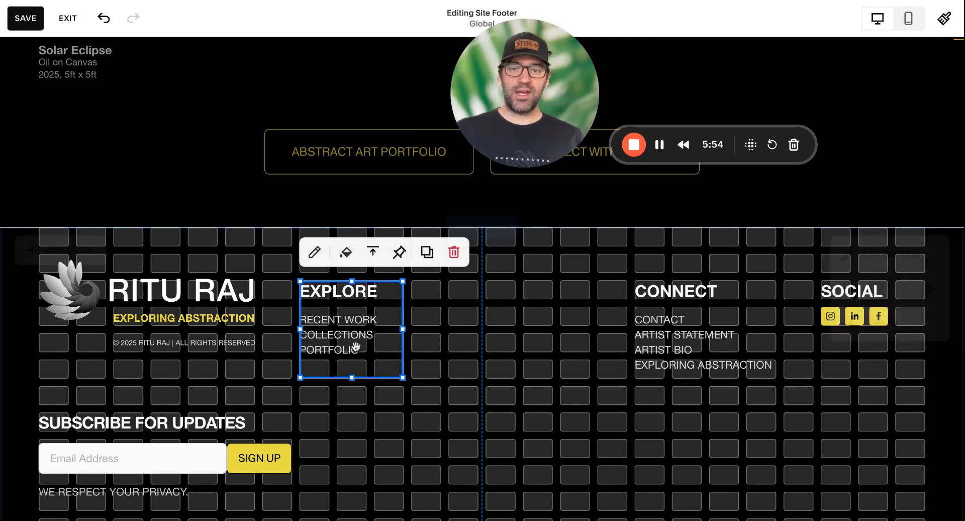
click(427, 252)
click(479, 370)
drag(396, 372, 583, 326)
- Delete the Recent Work, Collections and Portfolio links from the duplicated Explore block, keeping its heading
double_click(503, 319)
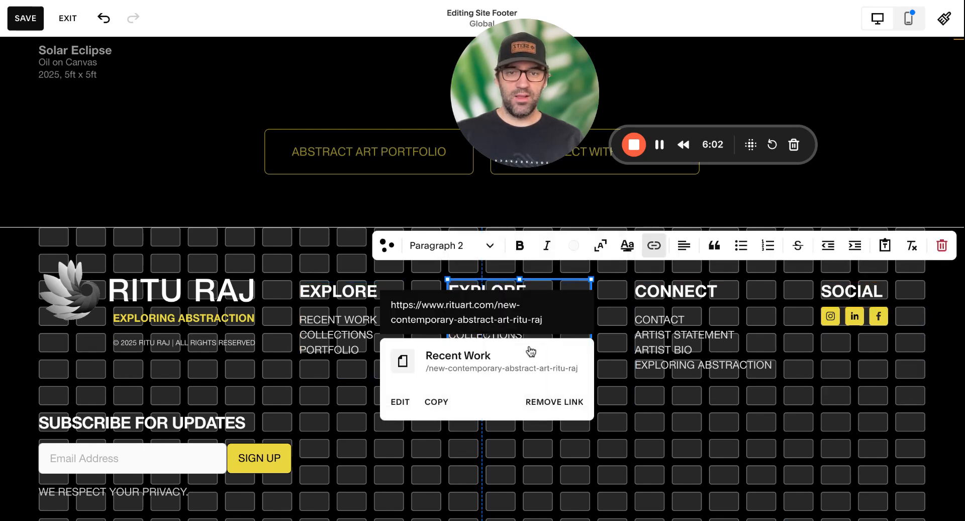
click(539, 330)
key(ctrl+a)
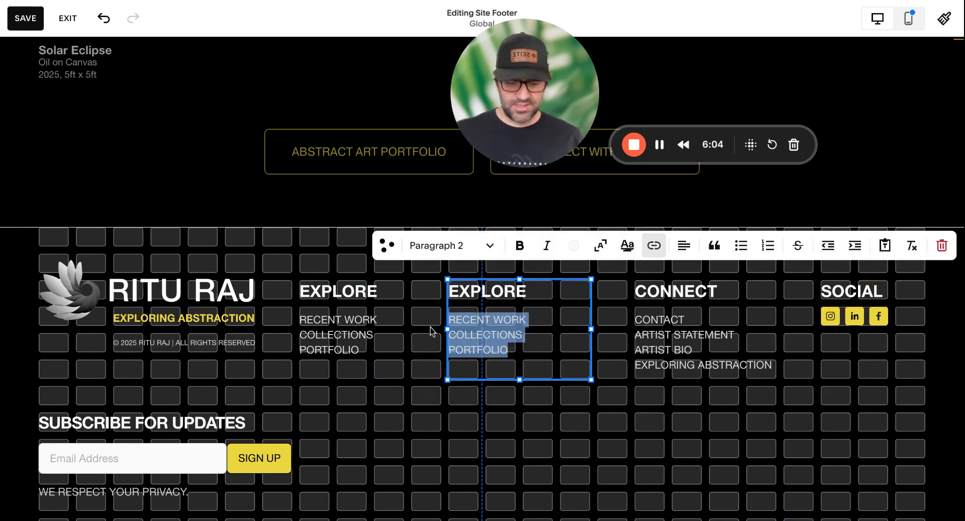
key(BackSpace)
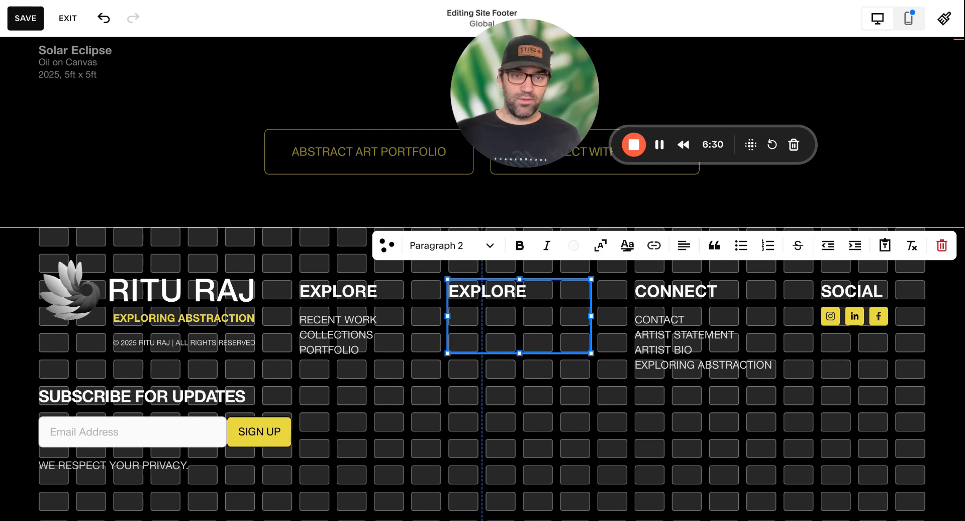
click(398, 320)
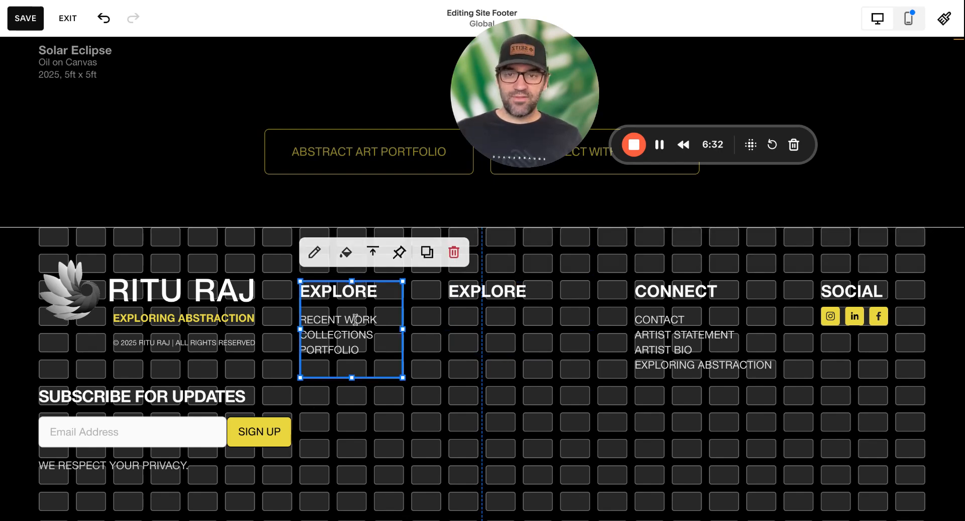
- Examine the link settings of the Recent Work link in the Explore block, including the page suggestions and available link types
double_click(398, 320)
click(398, 320)
double_click(394, 320)
click(392, 321)
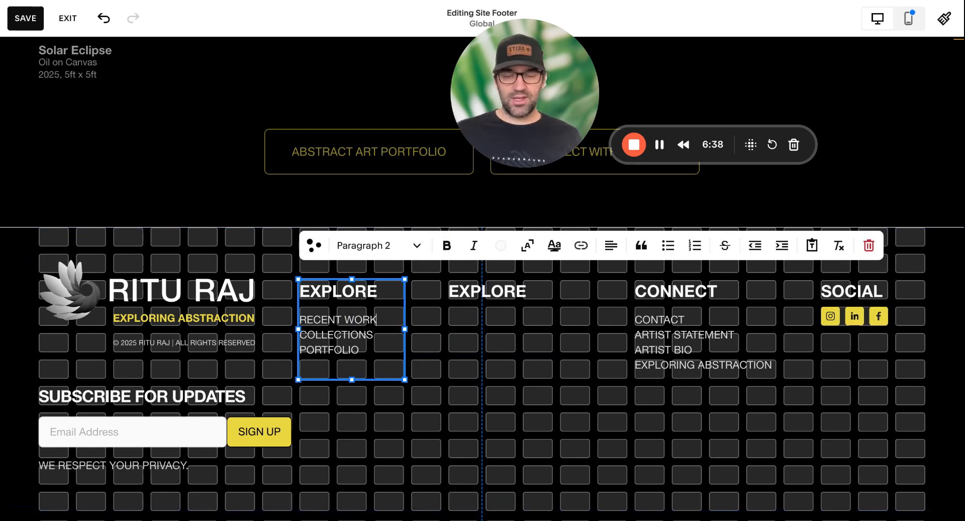
drag(378, 320, 299, 320)
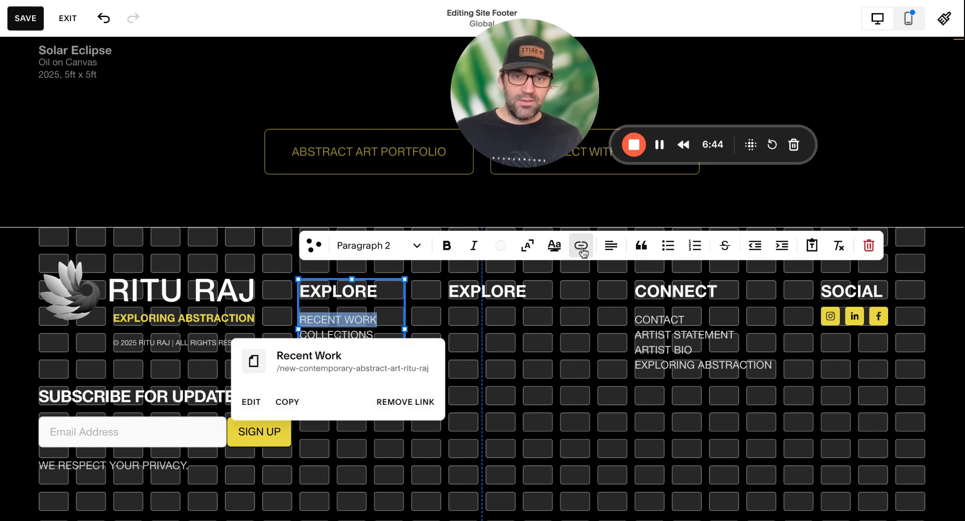
click(252, 401)
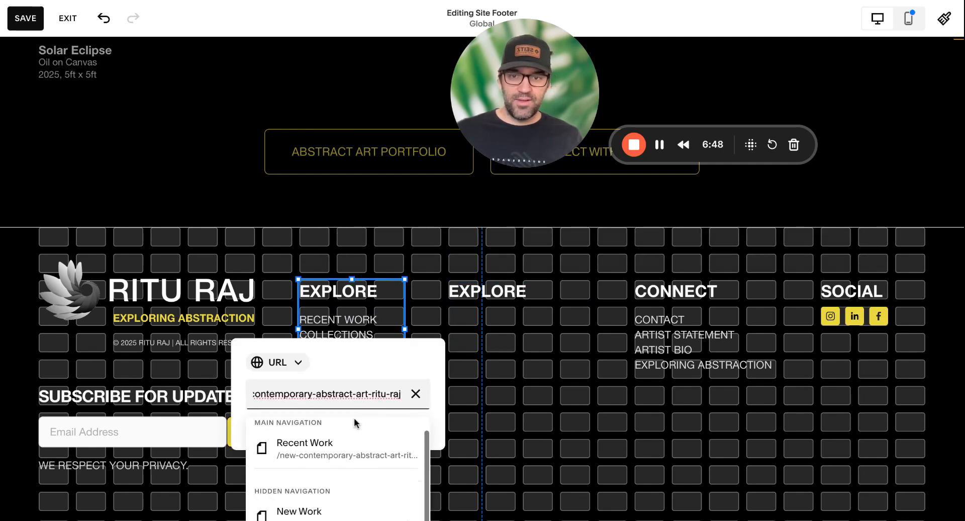
scroll(349, 473, down, 2)
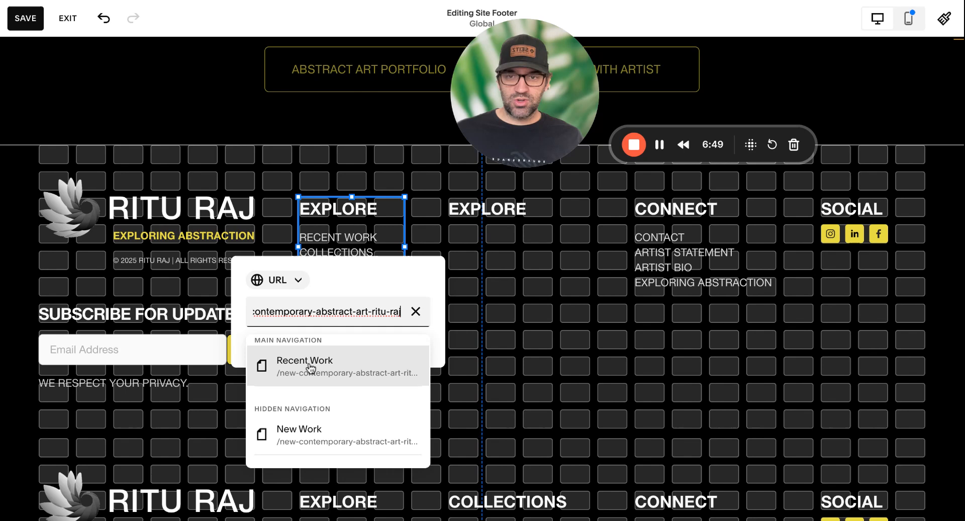
click(280, 281)
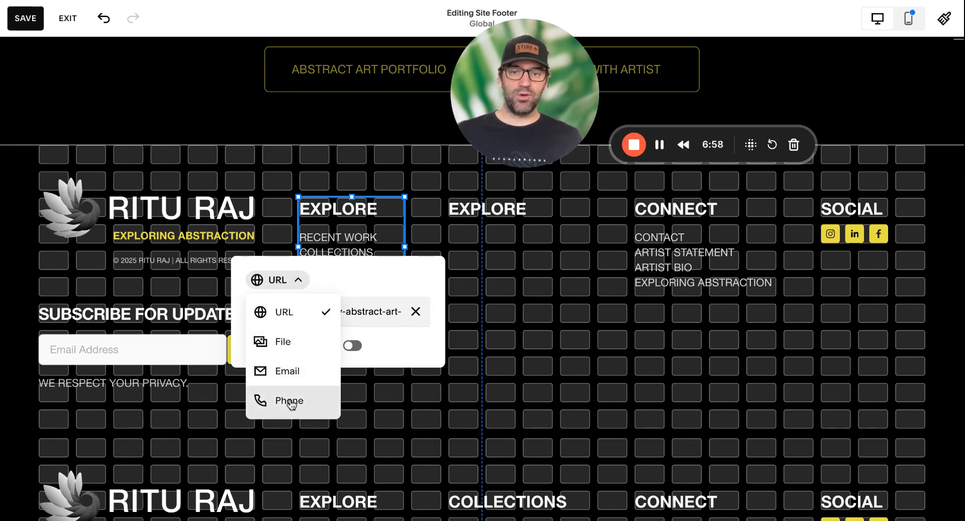
click(633, 385)
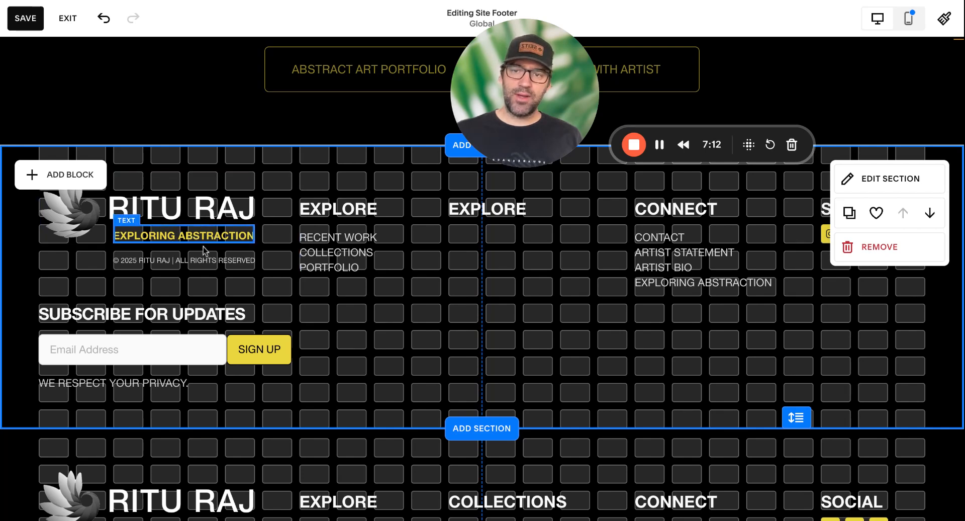
- Examine how the logo image block and the Exploring Abstraction tagline block overlap in the upper footer section
click(201, 206)
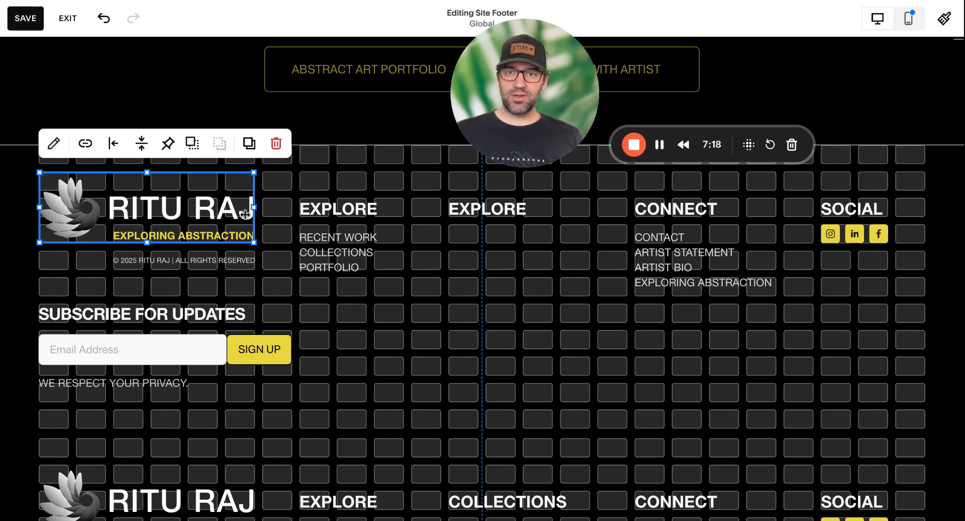
click(342, 301)
drag(220, 228, 221, 236)
click(328, 327)
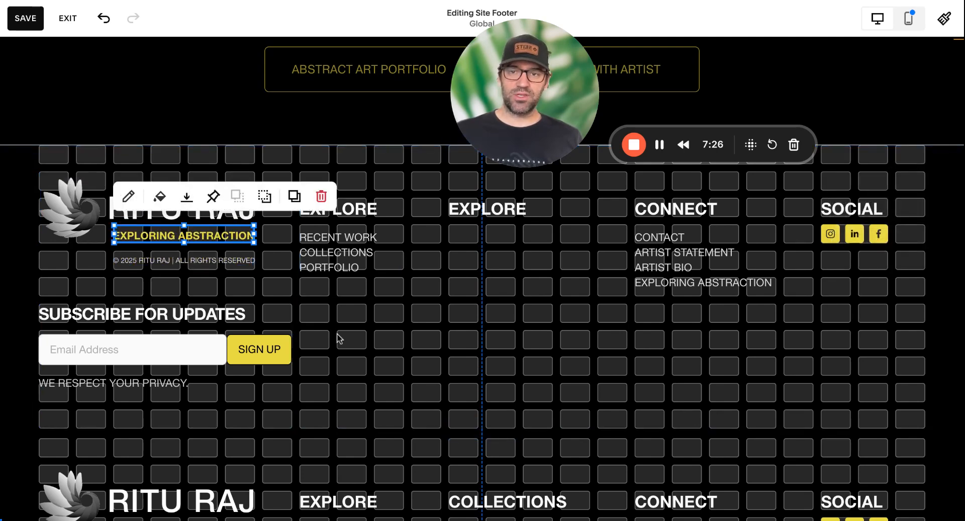
click(339, 338)
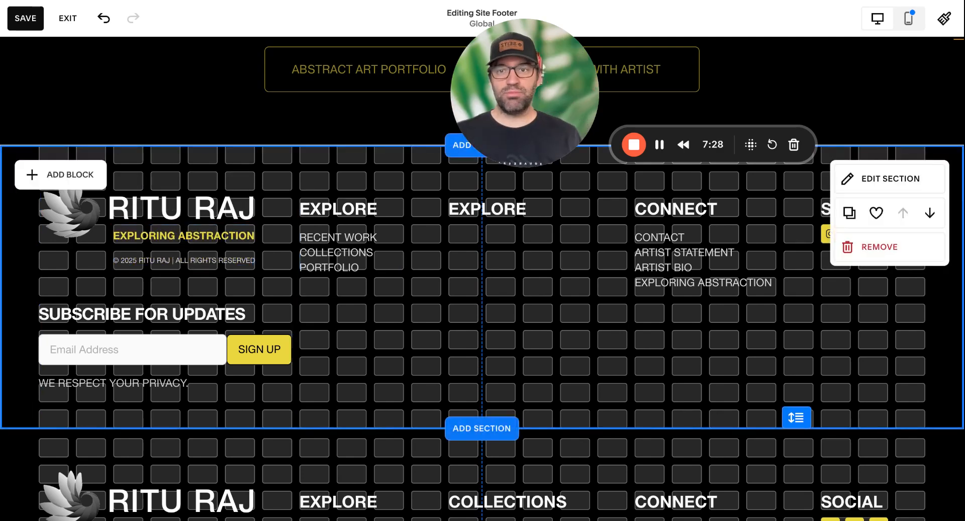
click(163, 203)
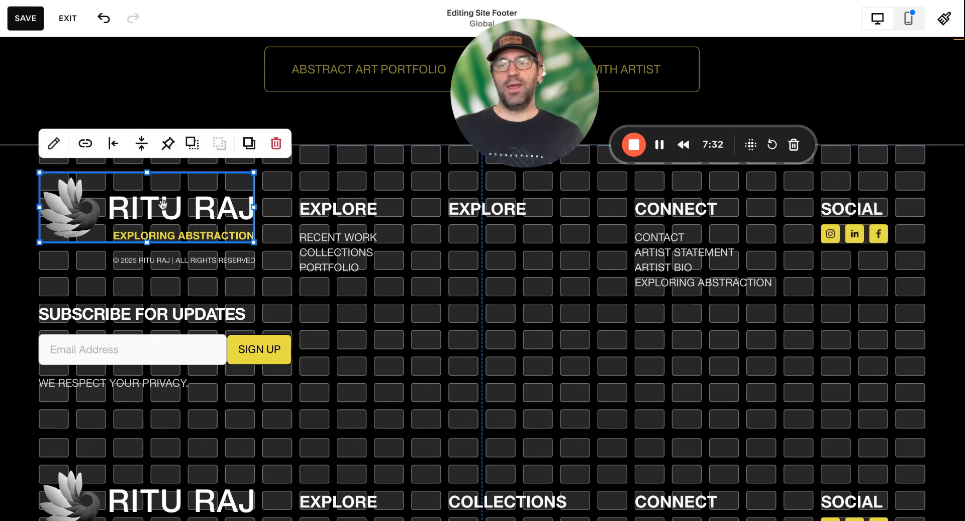
triple_click(193, 234)
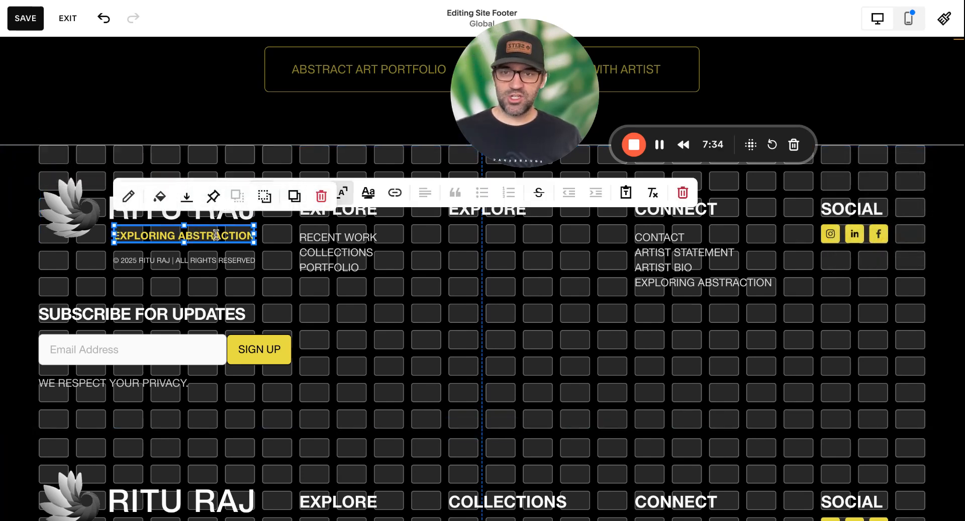
click(470, 334)
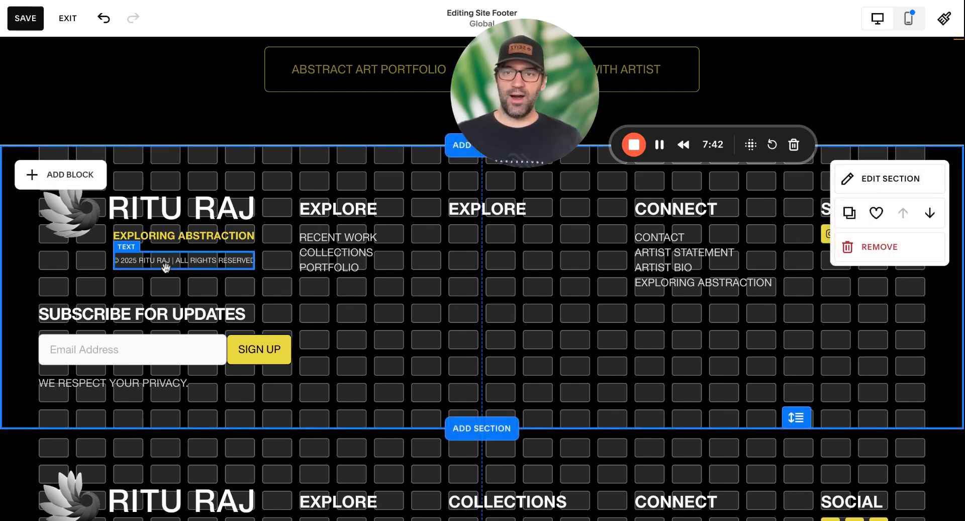
- Examine the text formatting of the copyright line below the Exploring Abstraction tagline
click(185, 264)
double_click(184, 264)
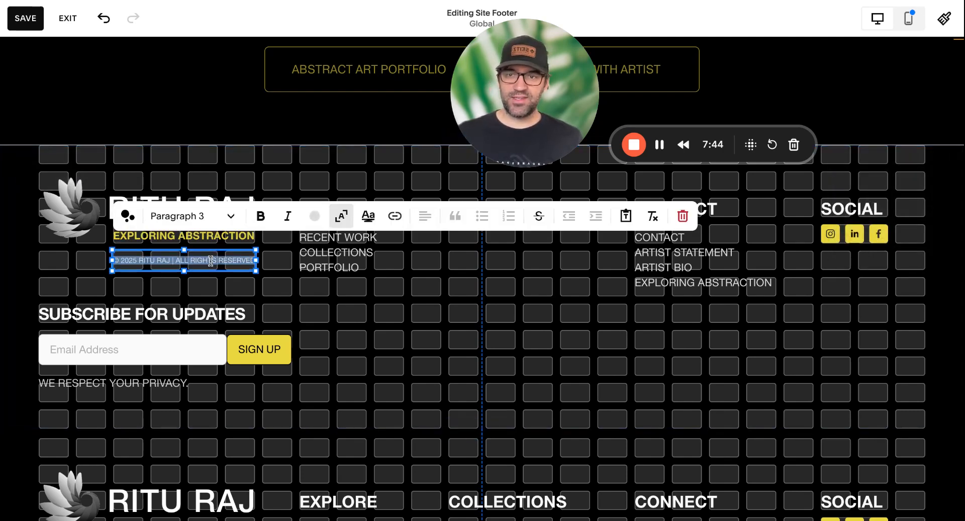
click(362, 338)
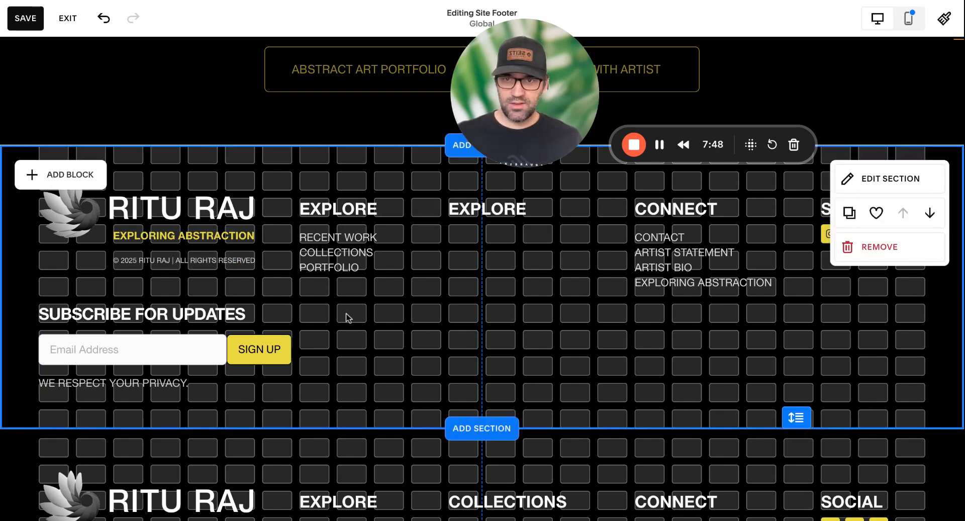
click(72, 21)
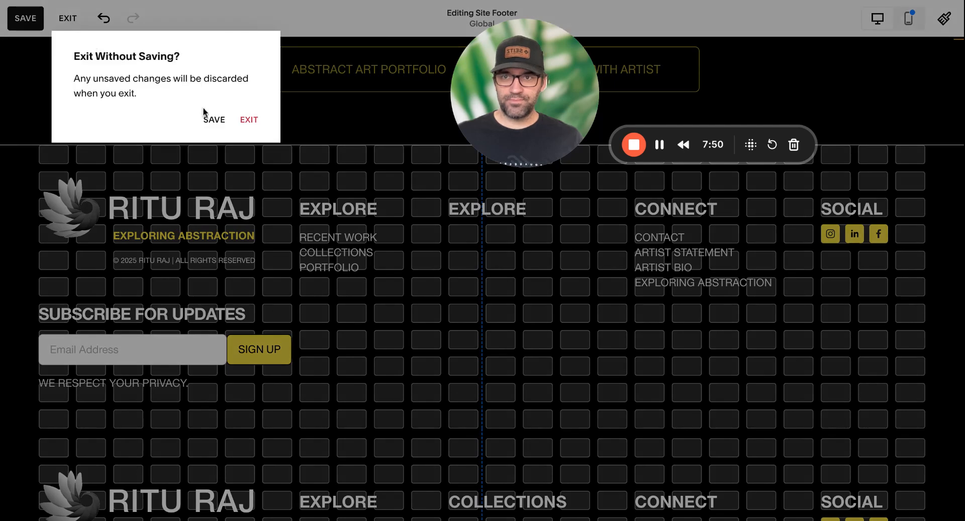
click(329, 185)
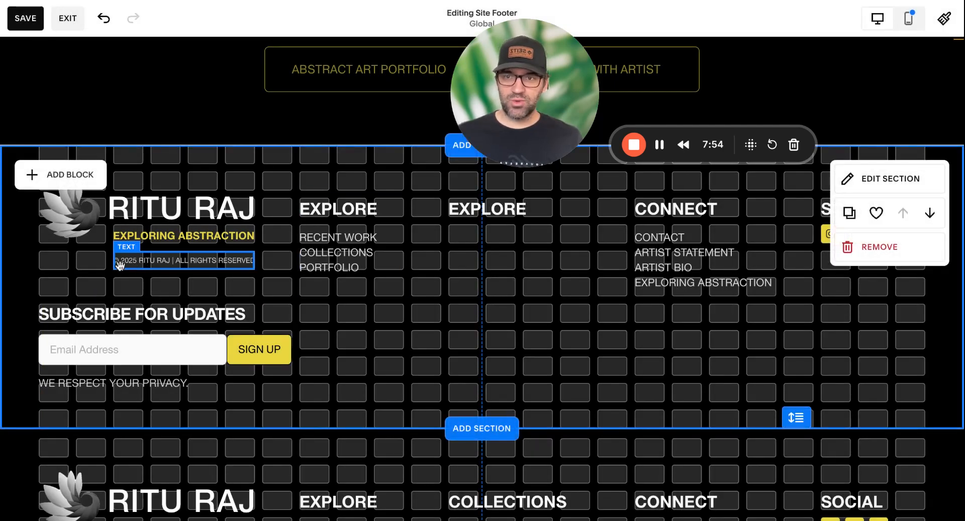
double_click(222, 261)
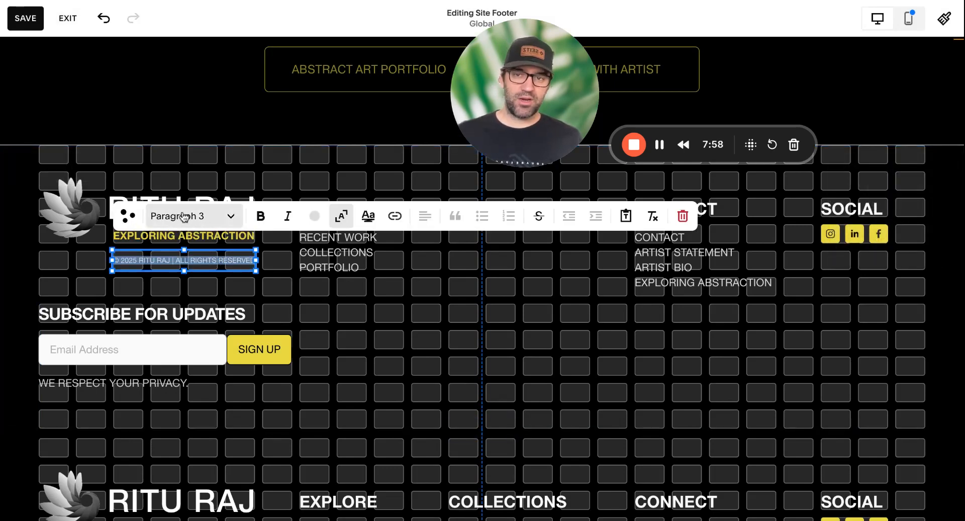
scroll(301, 301, down, 1)
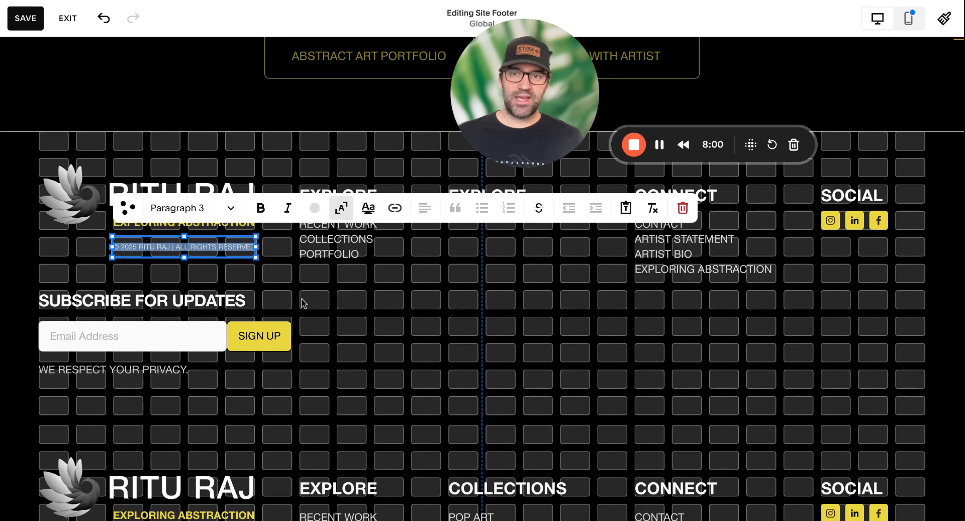
click(305, 303)
scroll(305, 304, up, 1)
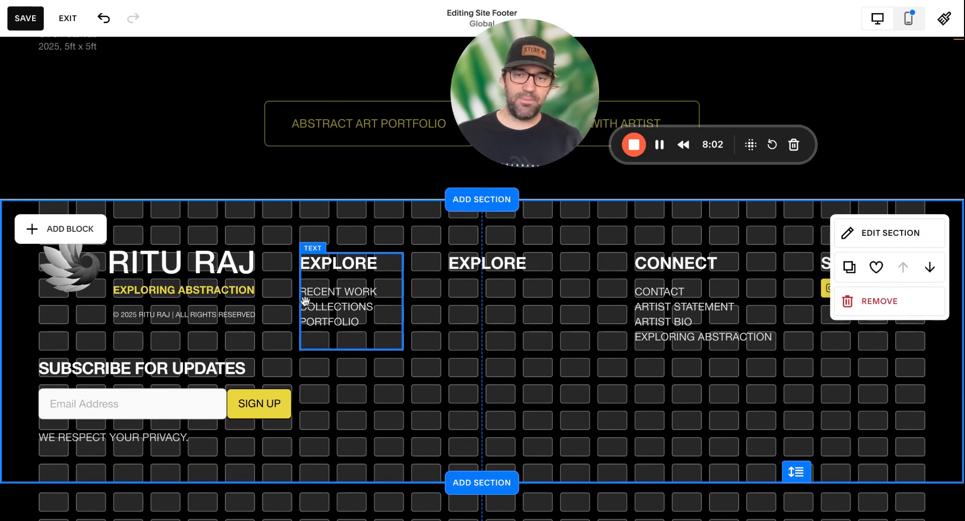
- Try switching text scaling off and back on for the copyright line
click(231, 312)
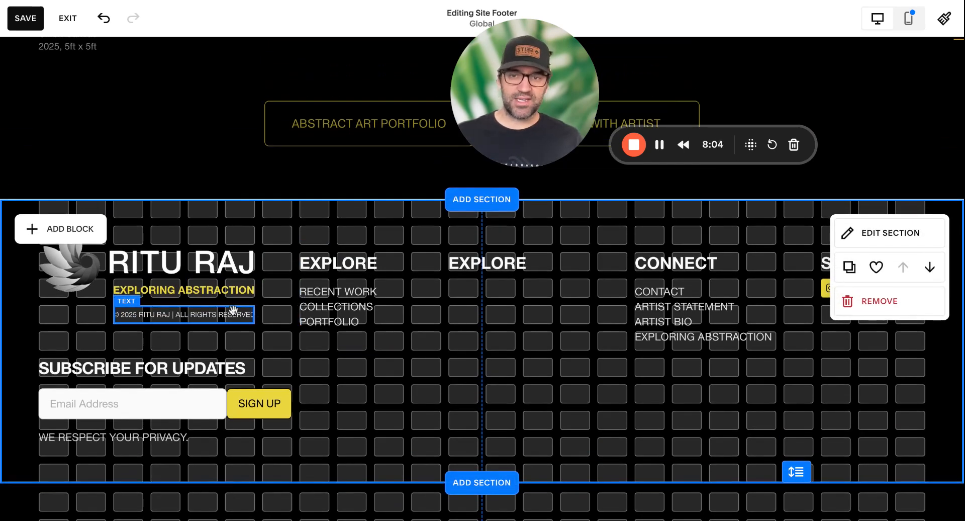
double_click(240, 315)
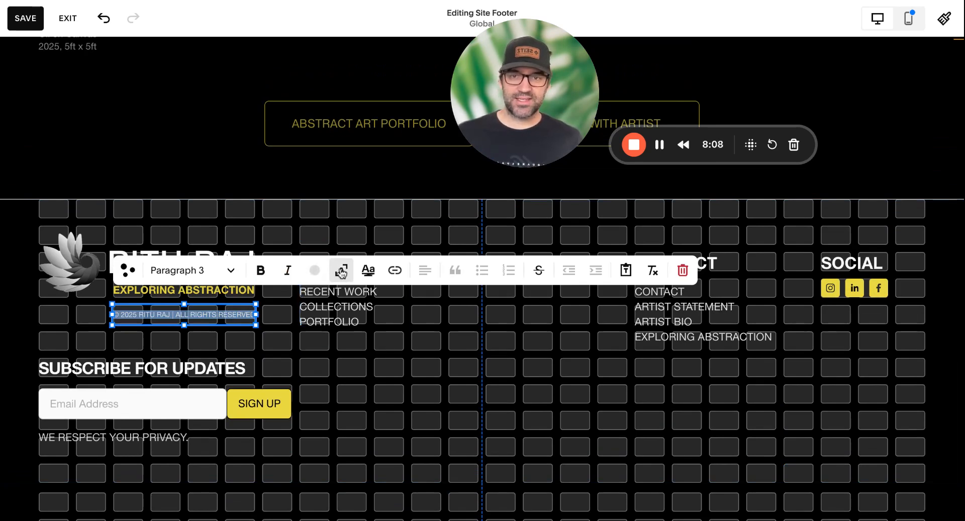
click(341, 272)
click(342, 272)
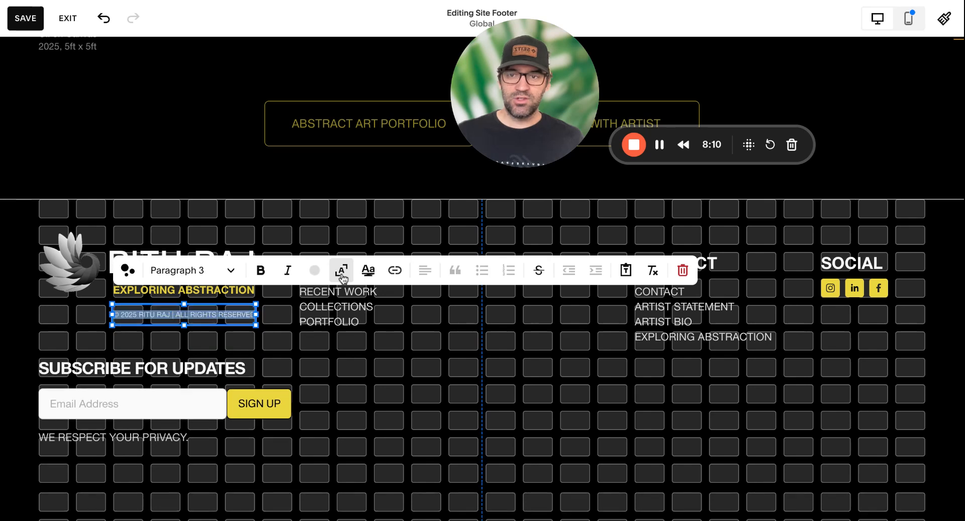
click(342, 271)
click(341, 272)
click(340, 385)
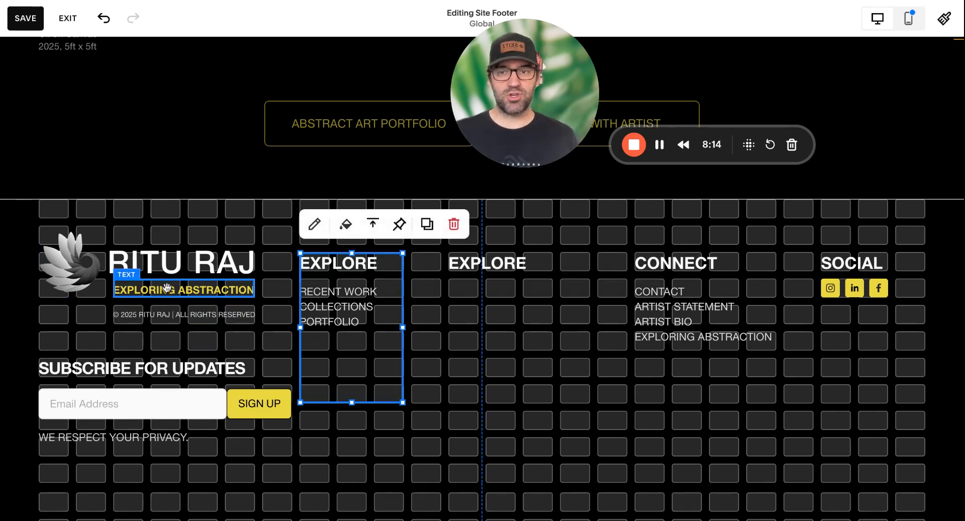
click(566, 389)
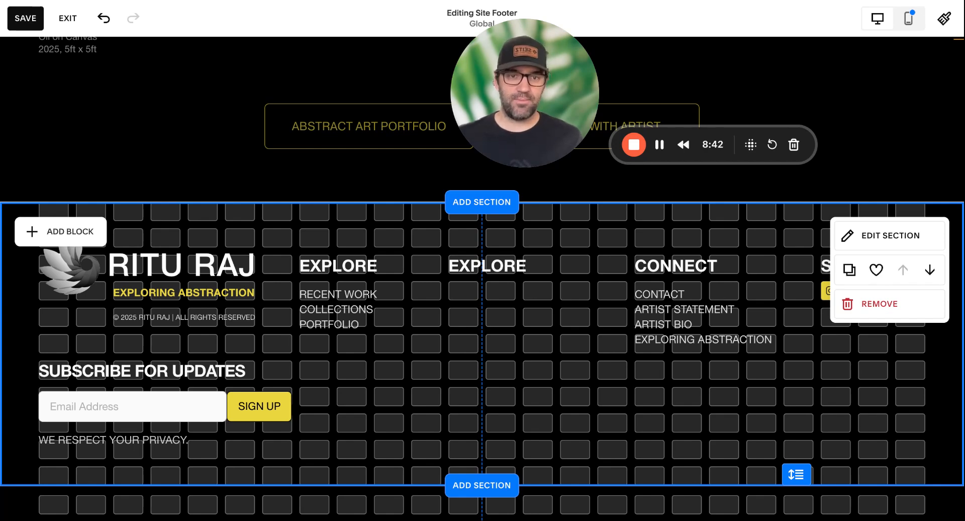
- Shorten the Connect and Explore text blocks so both end at the same grid row, just below the Exploring Abstraction link
click(688, 345)
drag(708, 432, 698, 329)
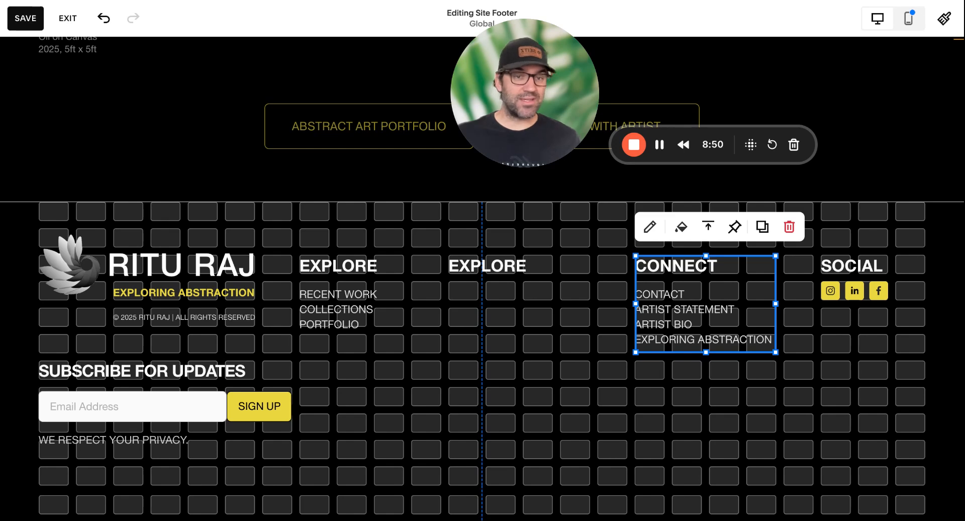
click(679, 390)
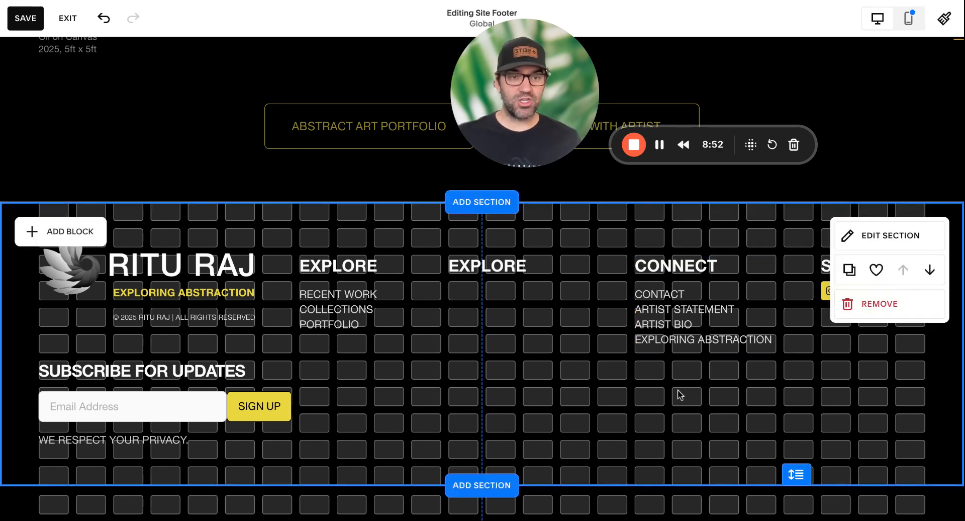
click(372, 392)
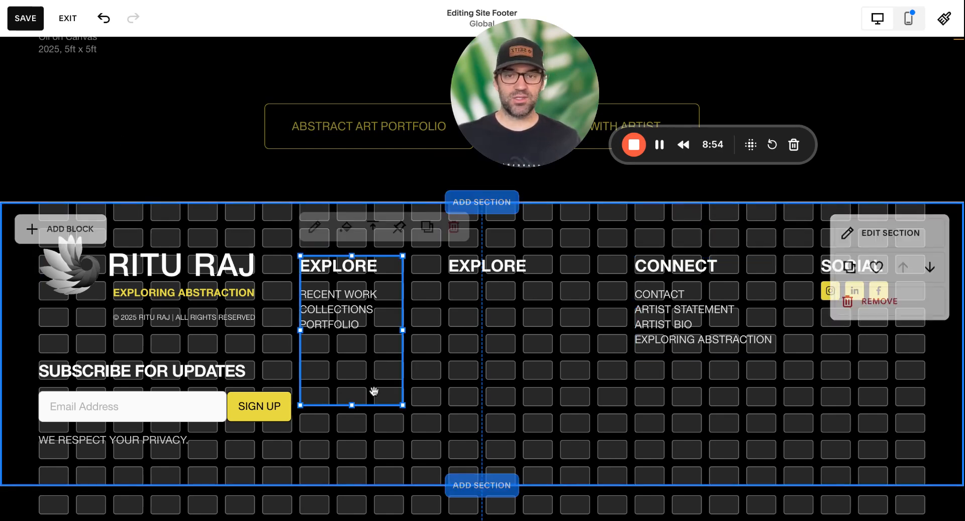
drag(372, 392, 357, 401)
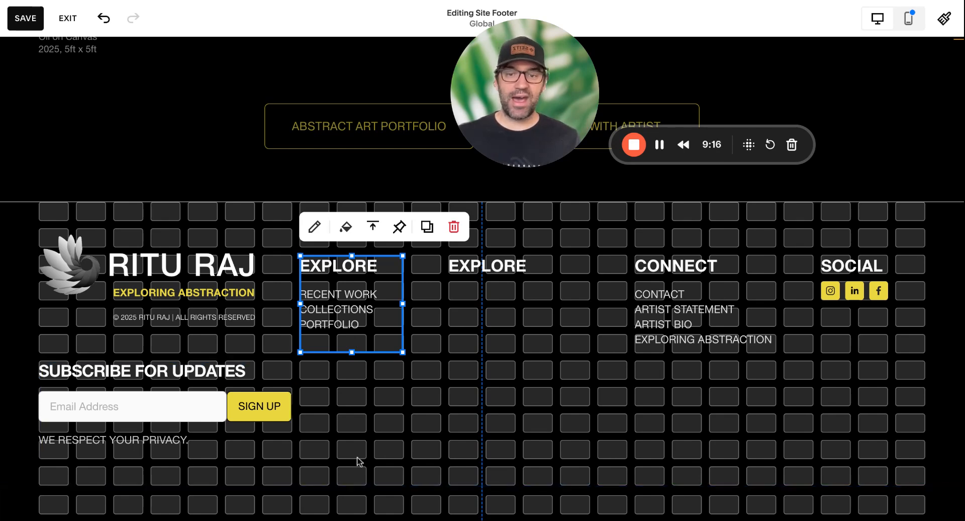
click(392, 457)
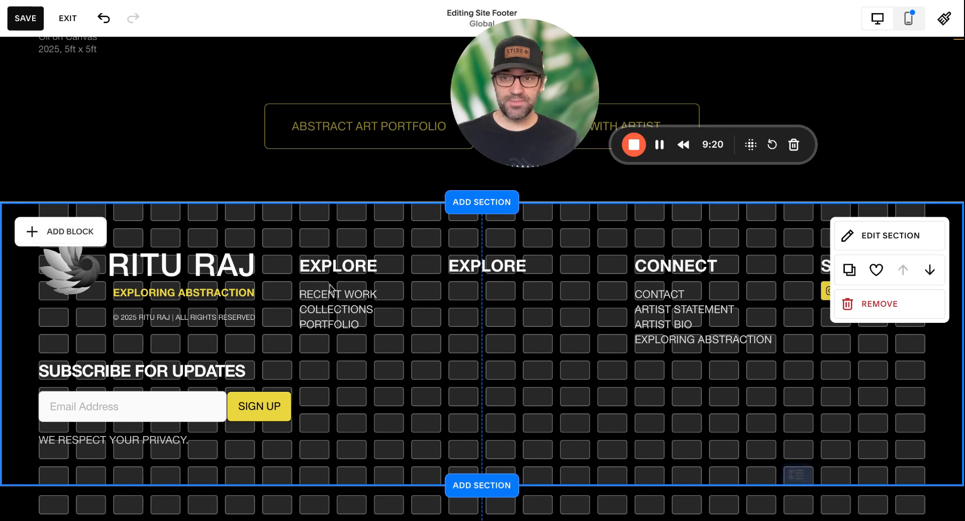
- Add a Line block to the upper footer section and place it below the newsletter form's privacy text
click(61, 236)
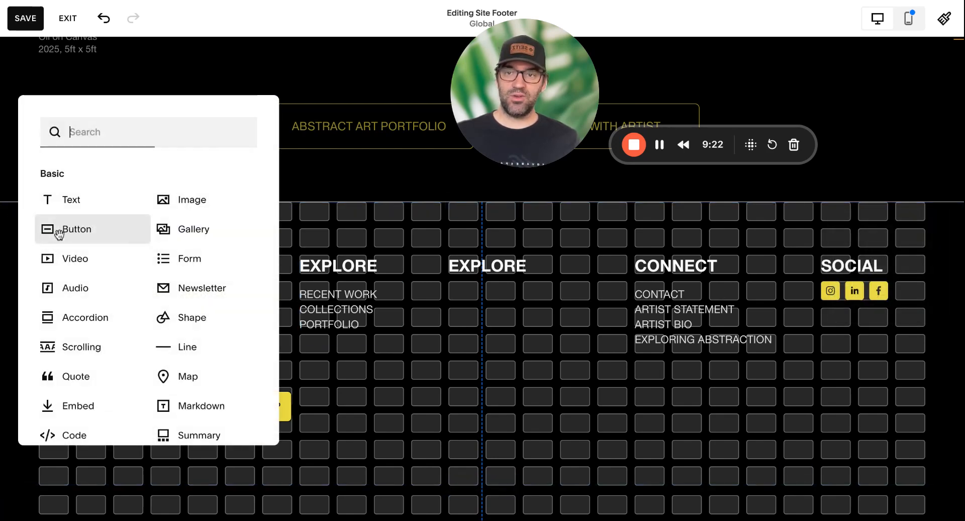
text(line)
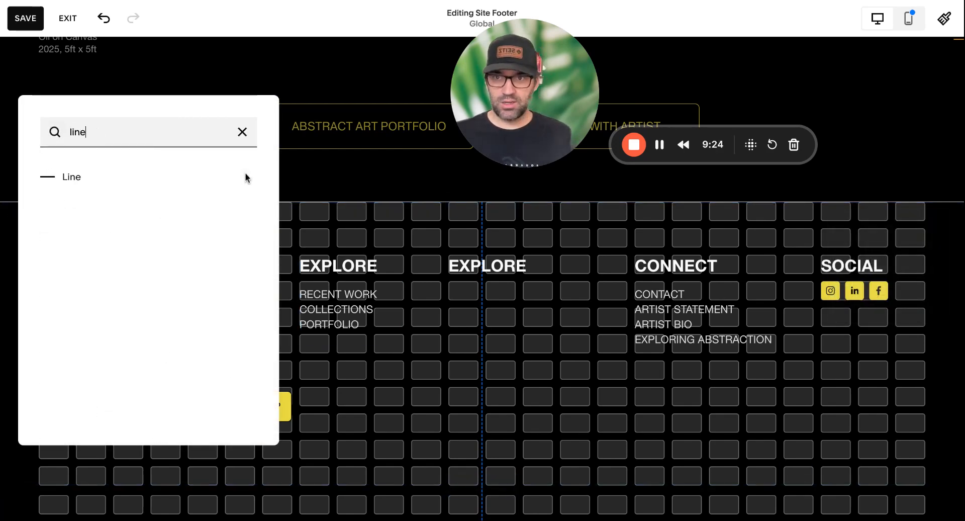
click(107, 177)
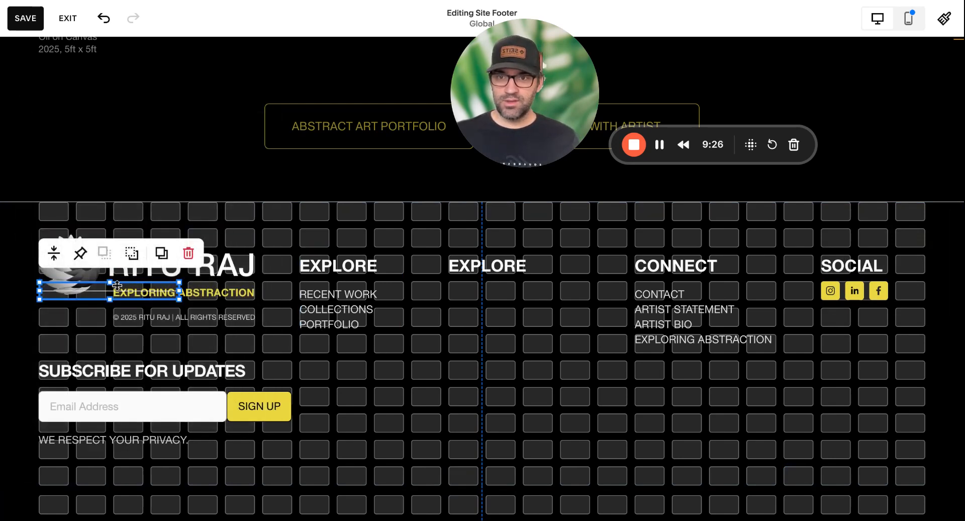
drag(117, 284, 118, 467)
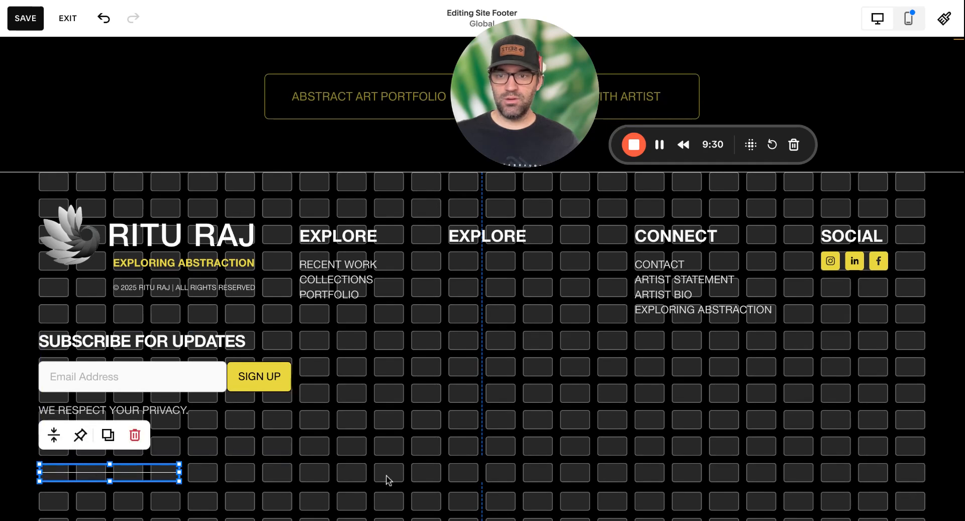
- Stretch the divider line below the newsletter form across the full width of the footer section
click(396, 472)
click(83, 471)
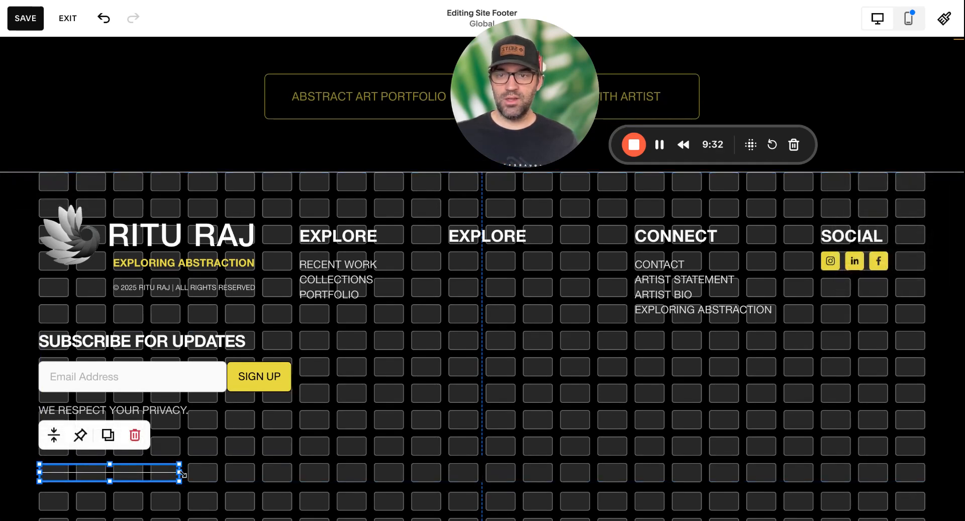
drag(40, 471, 27, 473)
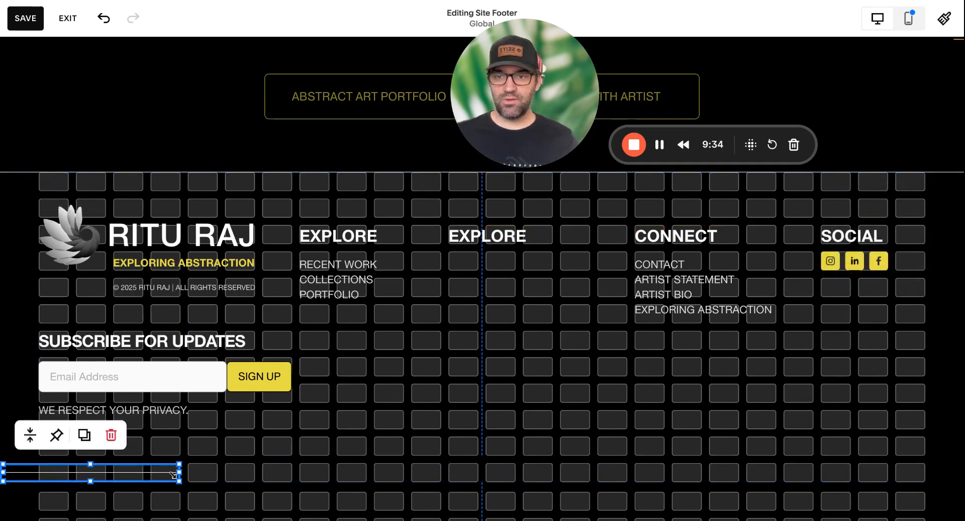
drag(177, 473, 953, 472)
click(805, 436)
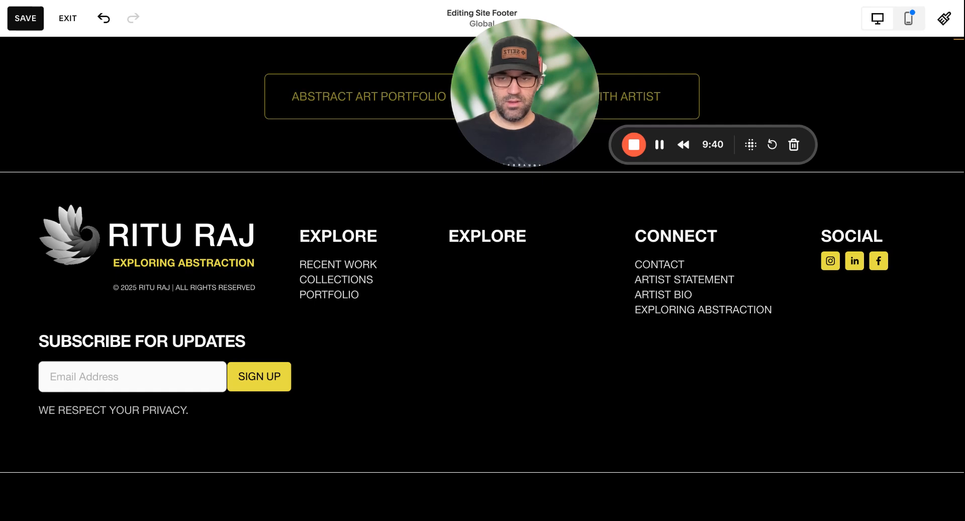
click(644, 471)
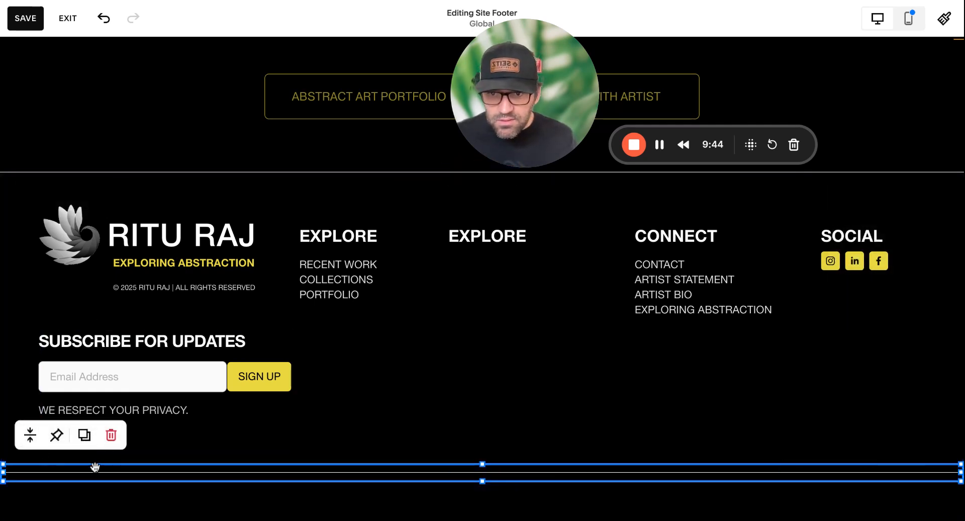
click(409, 416)
- Extend the height of the upper footer section by about three grid rows below the divider line
scroll(410, 417, down, 1)
scroll(411, 418, up, 1)
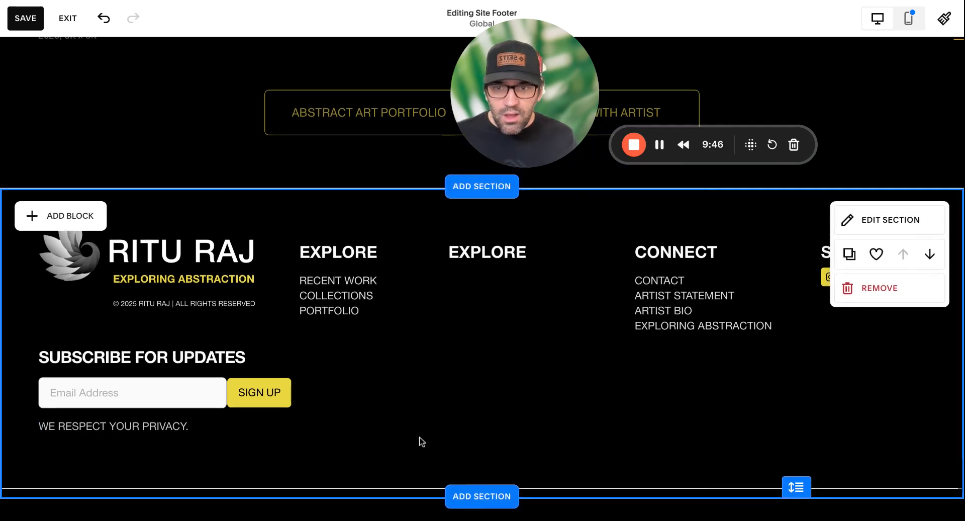
drag(791, 497, 791, 496)
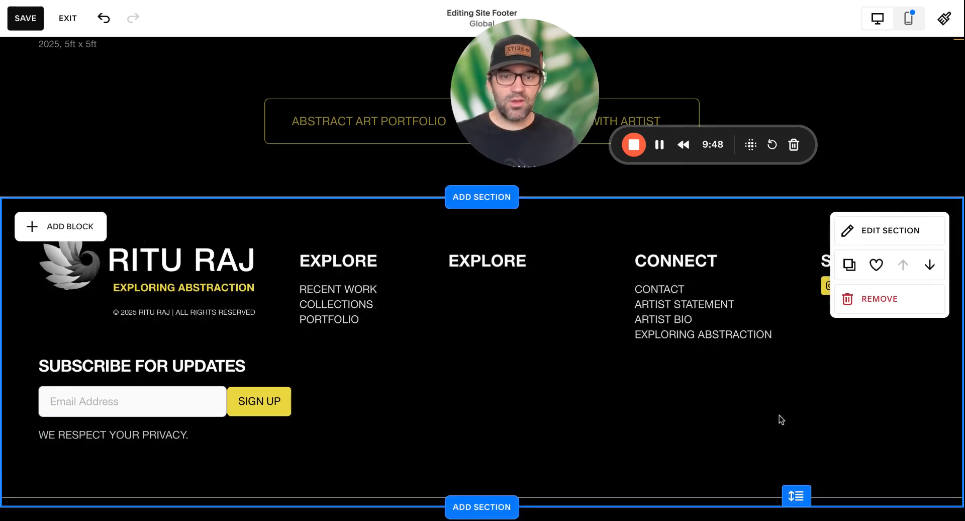
scroll(779, 415, down, 4)
drag(796, 275, 797, 345)
scroll(225, 414, up, 2)
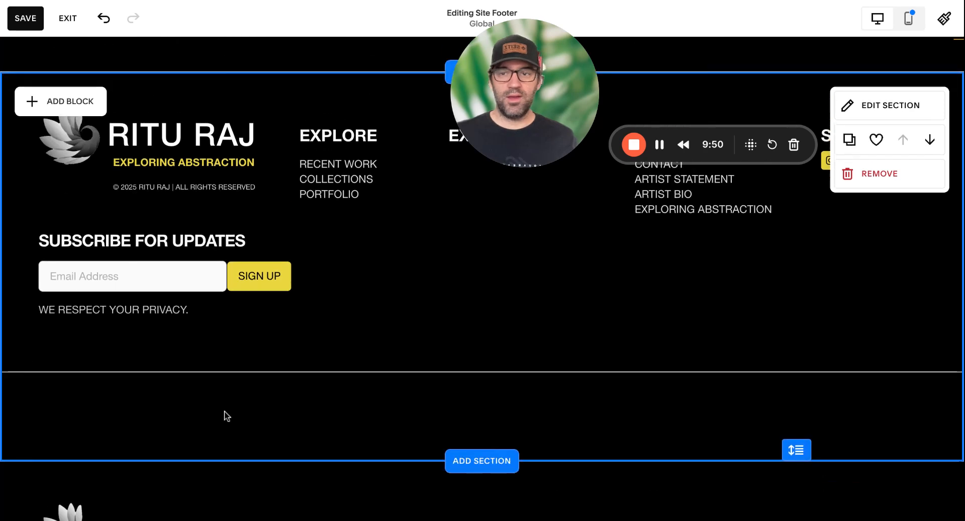
- Add a Text block to the upper footer section and place it just below the divider line, aligned with the newsletter form
click(60, 106)
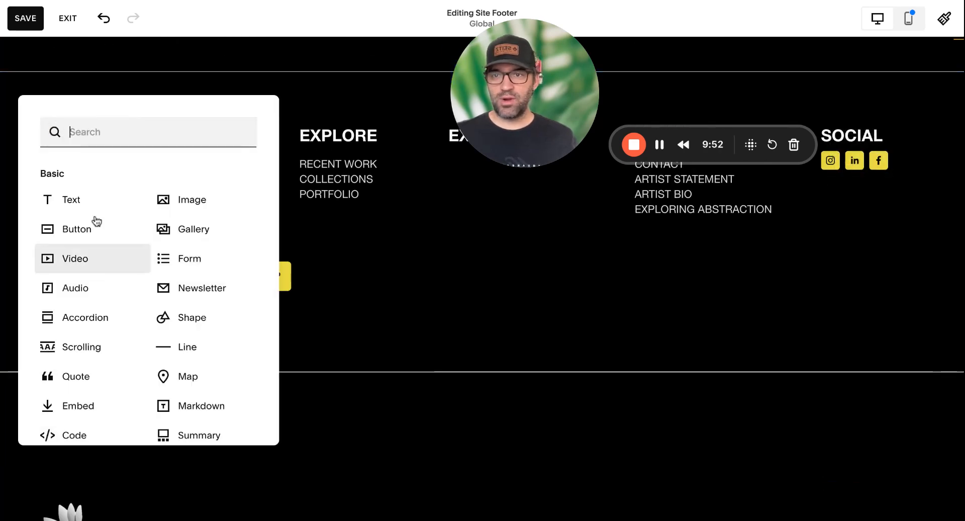
click(89, 206)
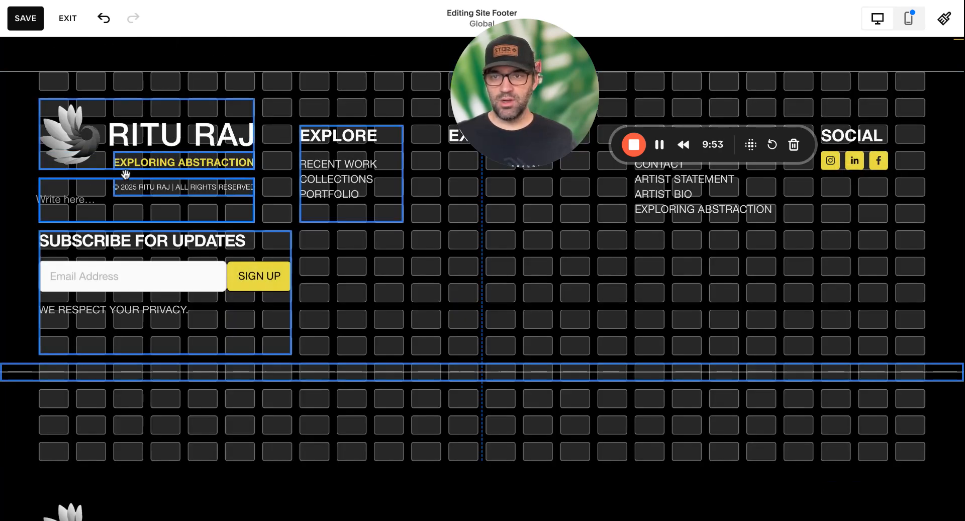
drag(125, 174, 126, 385)
click(85, 394)
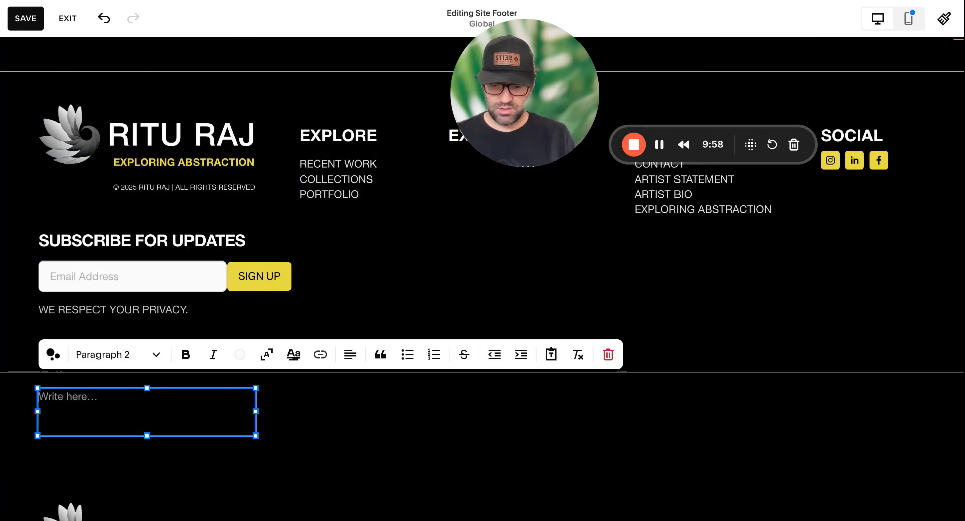
- Enter PRIVACY POLICY and TERMS & CONDITIONS in the new text block, separated by a vertical bar
text(PRIVACY POLI)
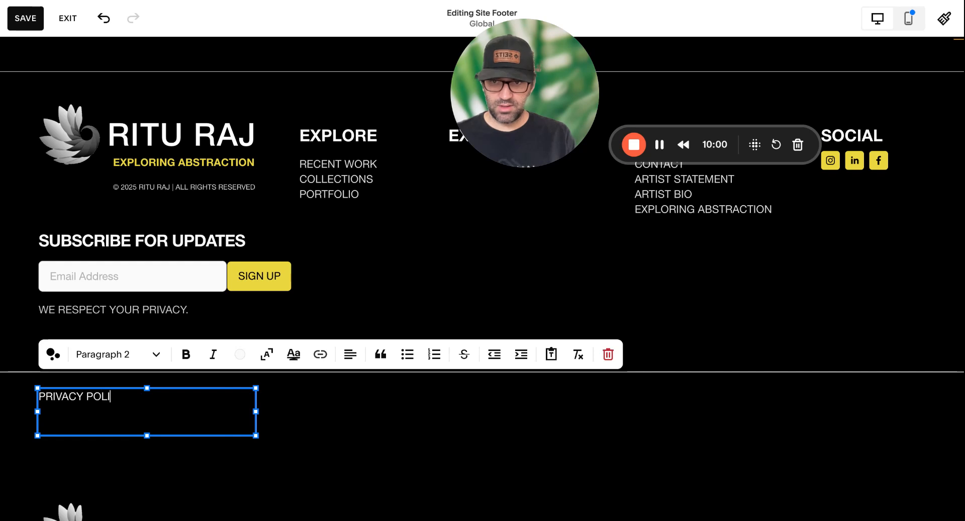
text(CY |.)
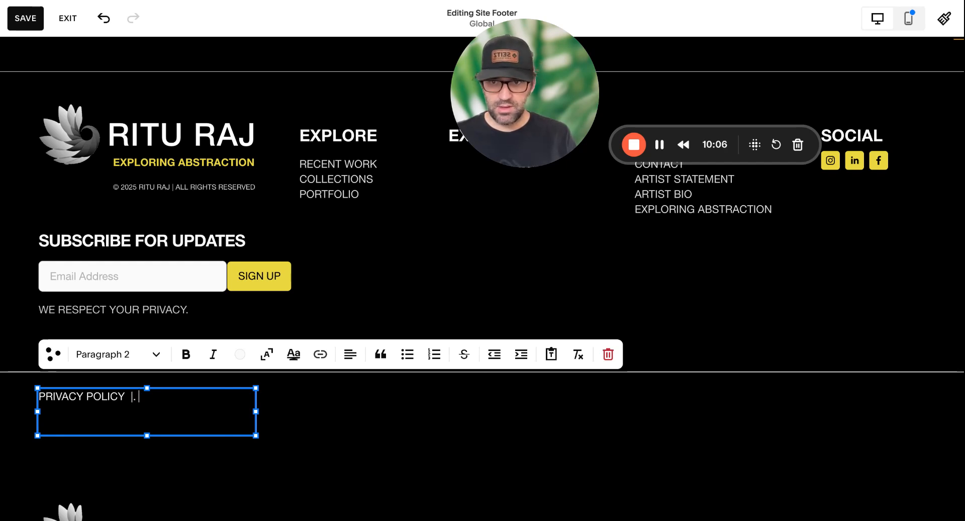
text(TERM)
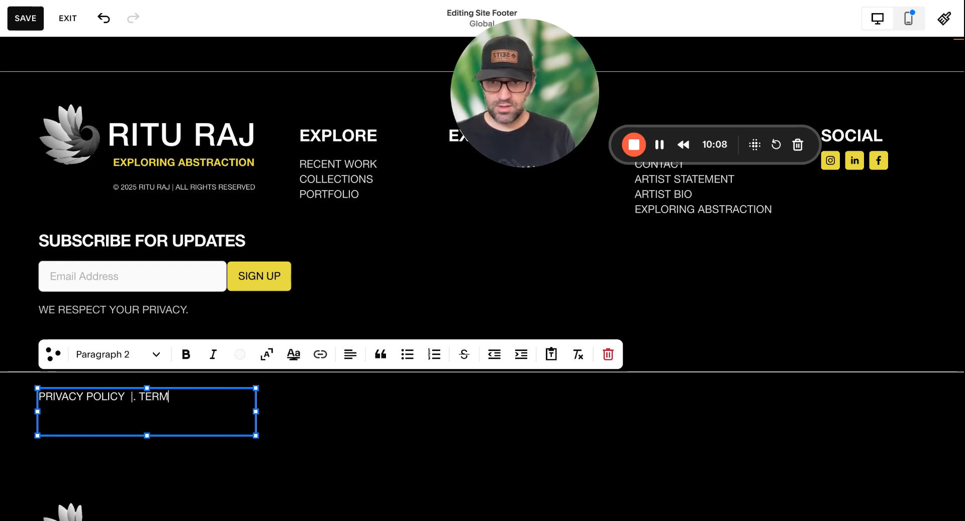
text(& CONDITIONS)
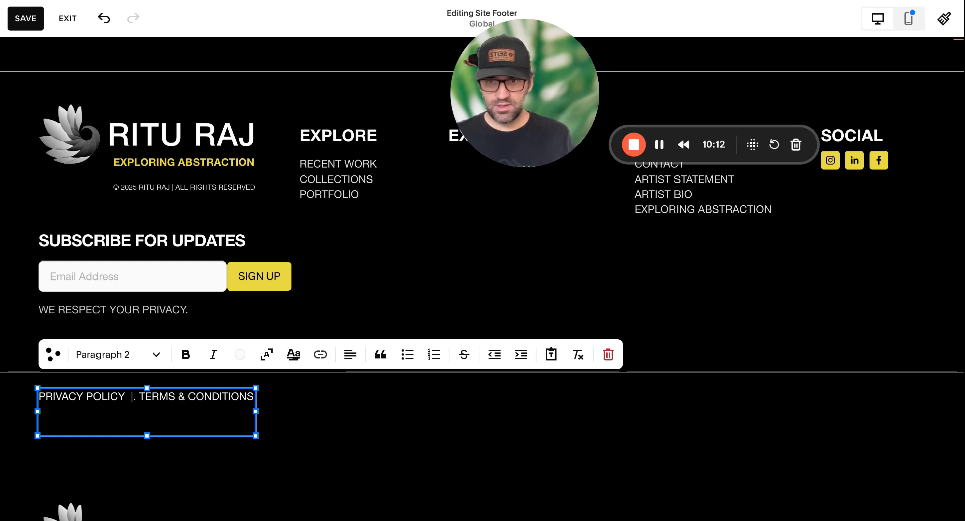
key(Escape)
- Remove the stray period after the vertical bar so the line reads PRIVACY POLICY | TERMS & CONDITIONS
click(136, 397)
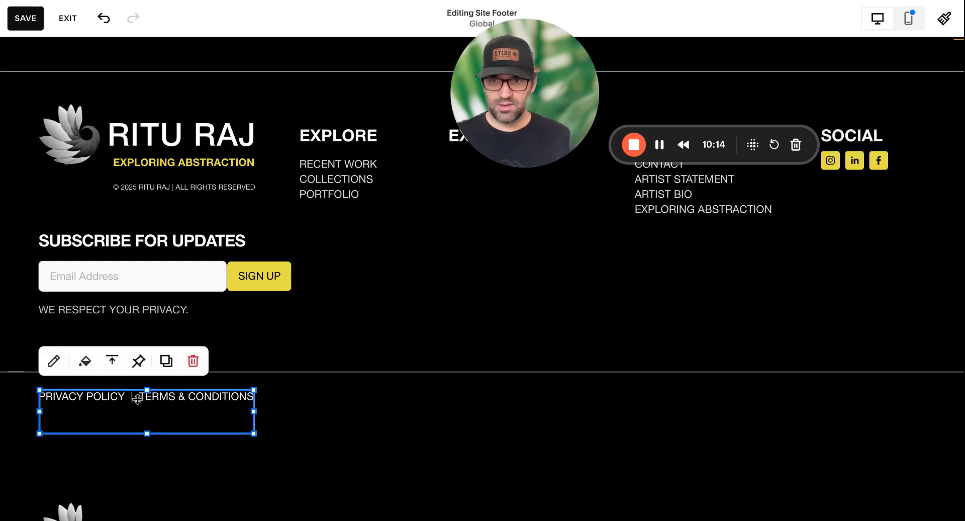
click(141, 397)
double_click(142, 397)
double_click(181, 396)
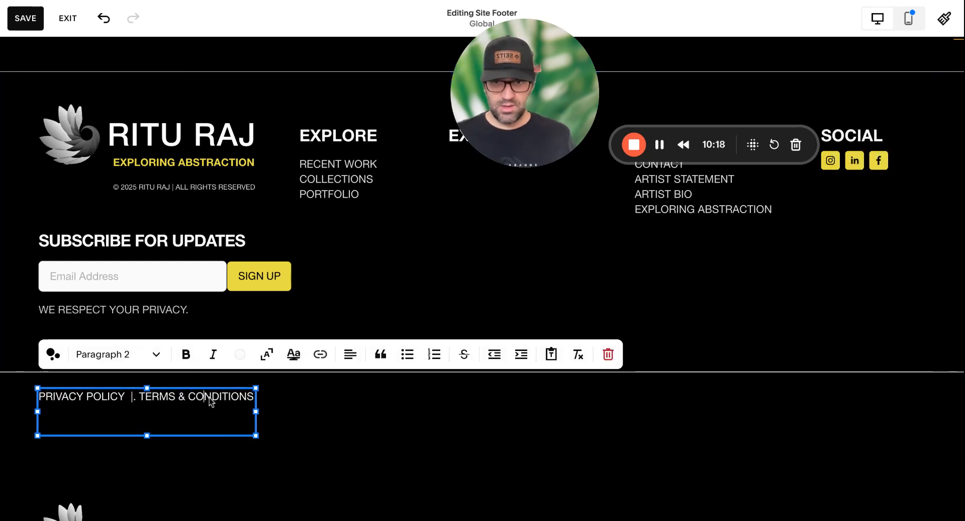
click(136, 396)
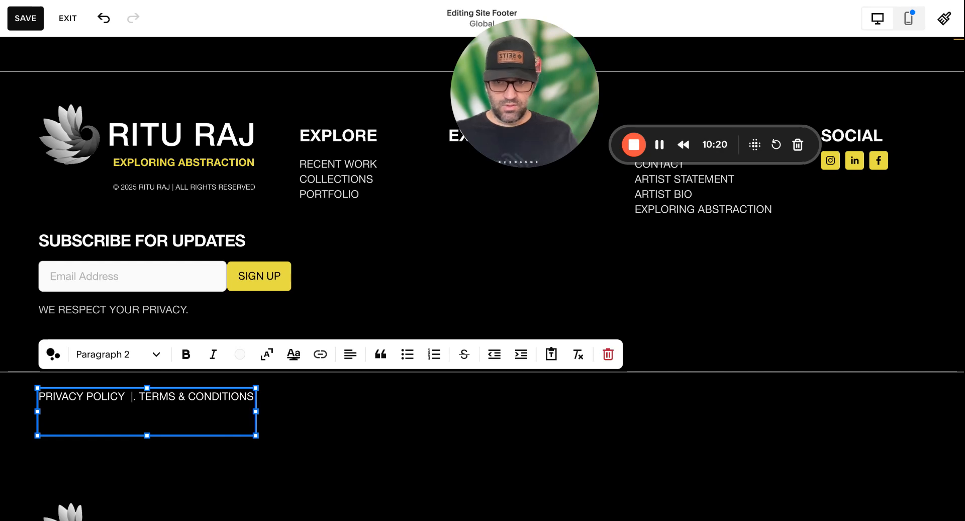
key(BackSpace)
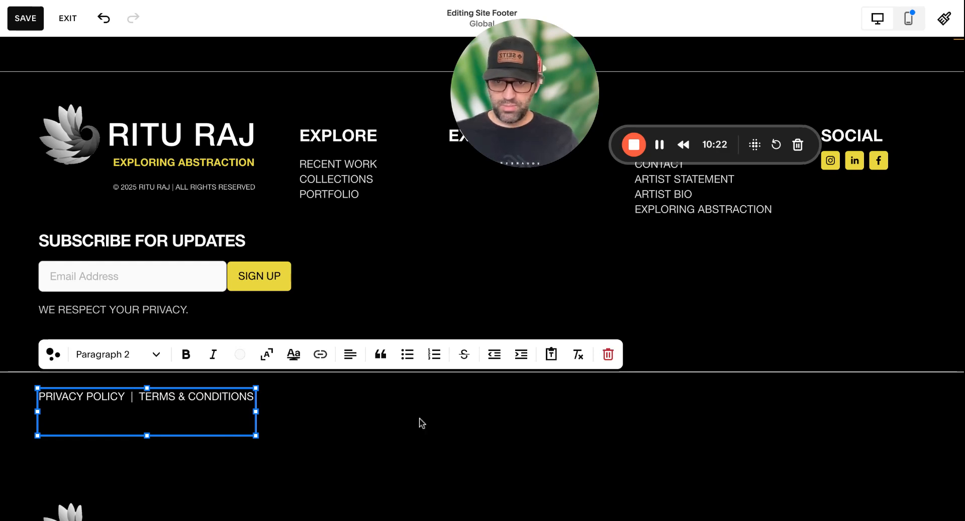
click(425, 424)
click(224, 415)
click(366, 413)
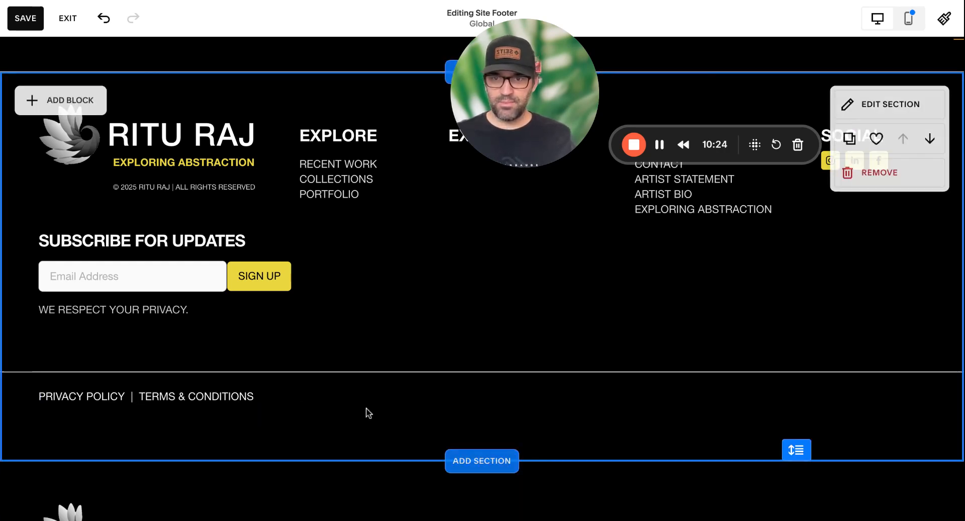
- Change the whole Privacy Policy | Terms & Conditions line to the Paragraph 3 text style
click(151, 397)
triple_click(168, 396)
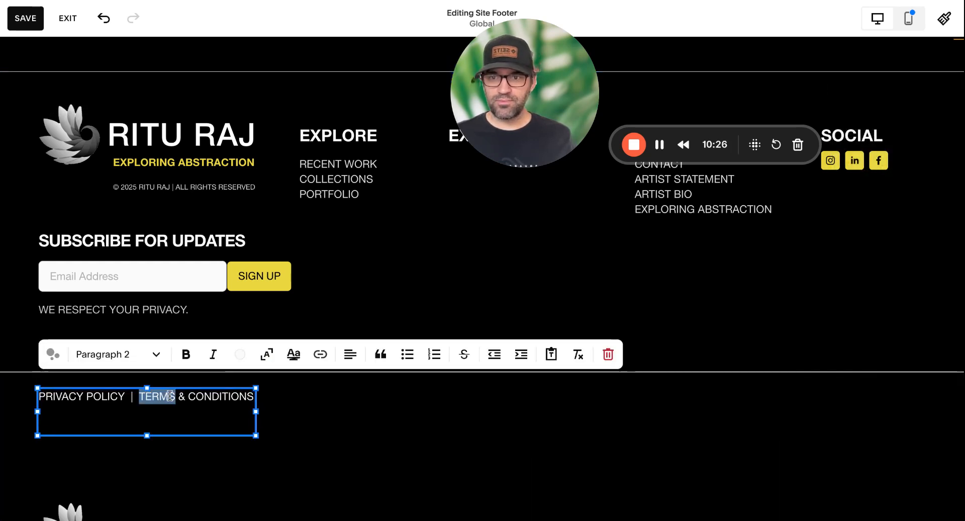
click(123, 354)
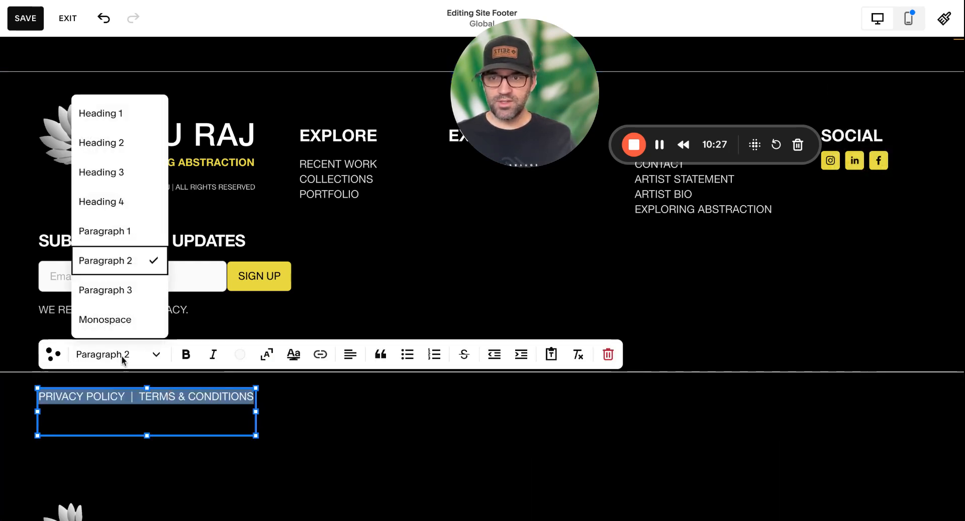
click(124, 289)
click(368, 407)
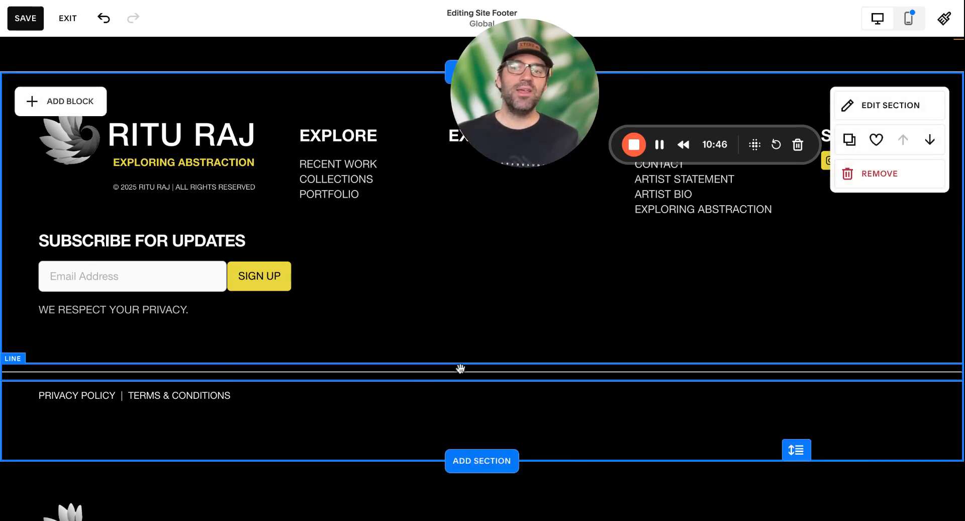
- Shorten the Privacy Policy and Terms & Conditions text block to a single grid row
click(155, 410)
drag(147, 433, 147, 409)
click(409, 405)
scroll(407, 403, up, 2)
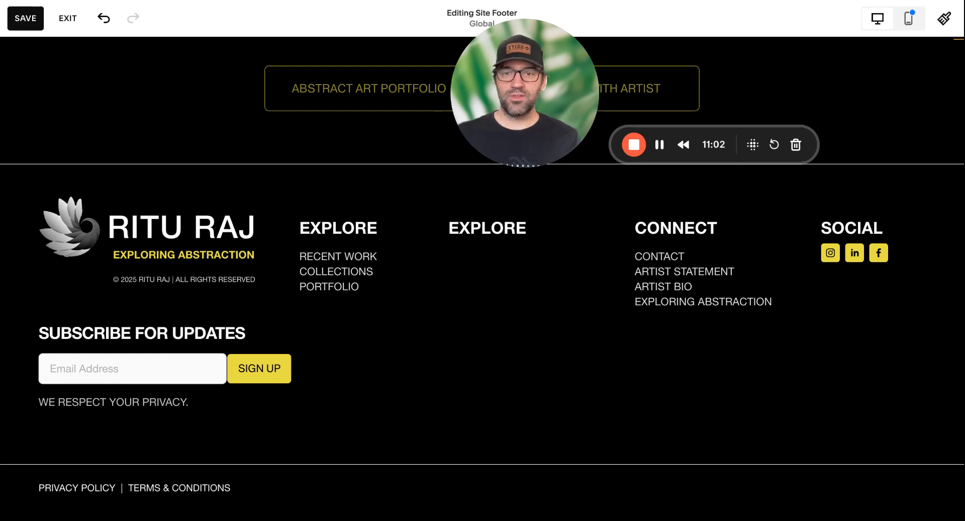
click(358, 263)
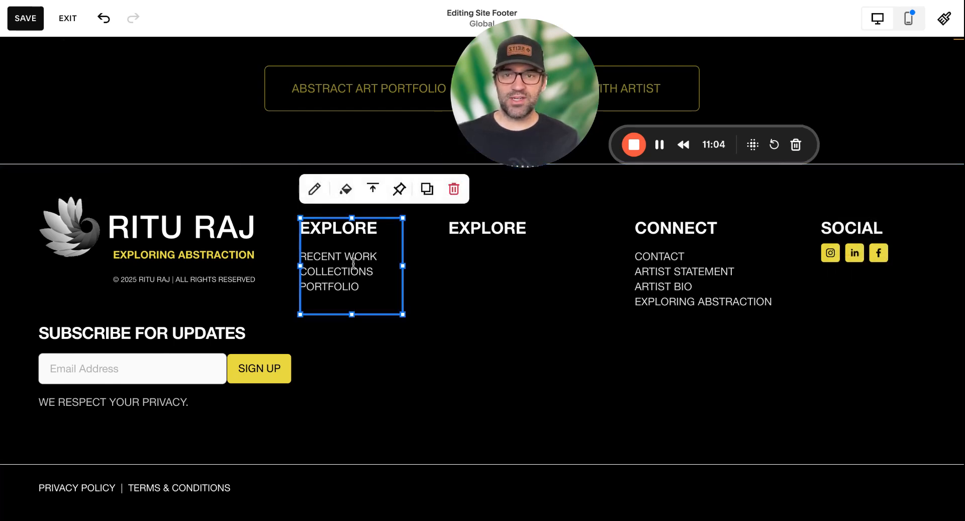
click(371, 257)
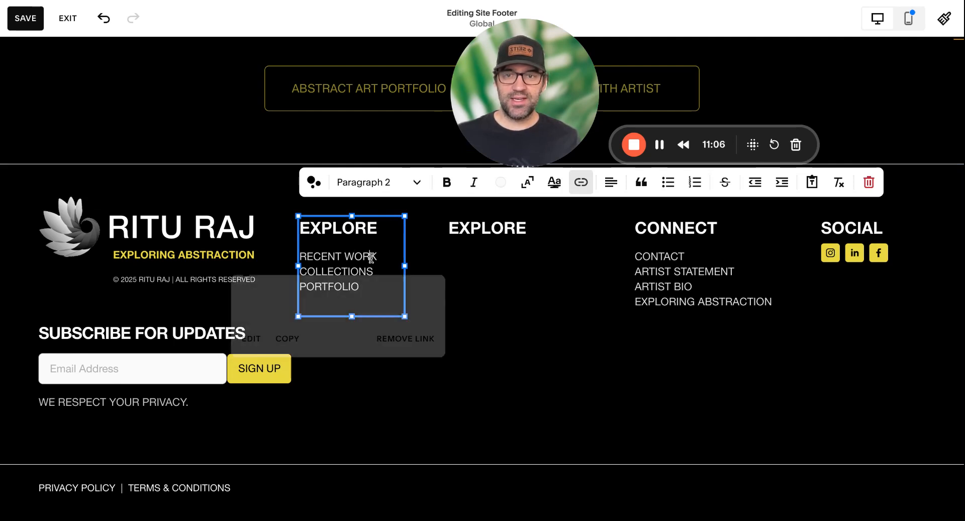
click(506, 329)
click(500, 423)
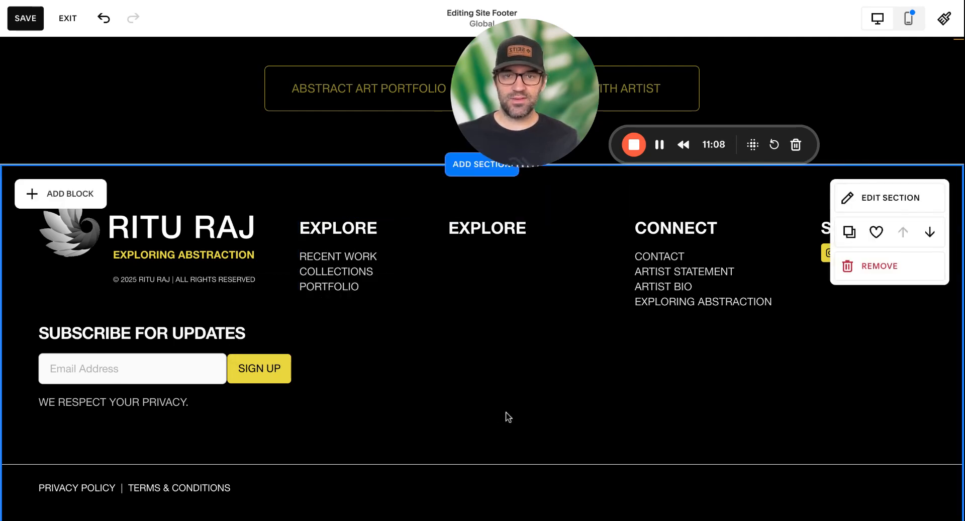
- Replace the second Explore text block, which has no links, with a duplicate of the Connect block in the same column
click(502, 289)
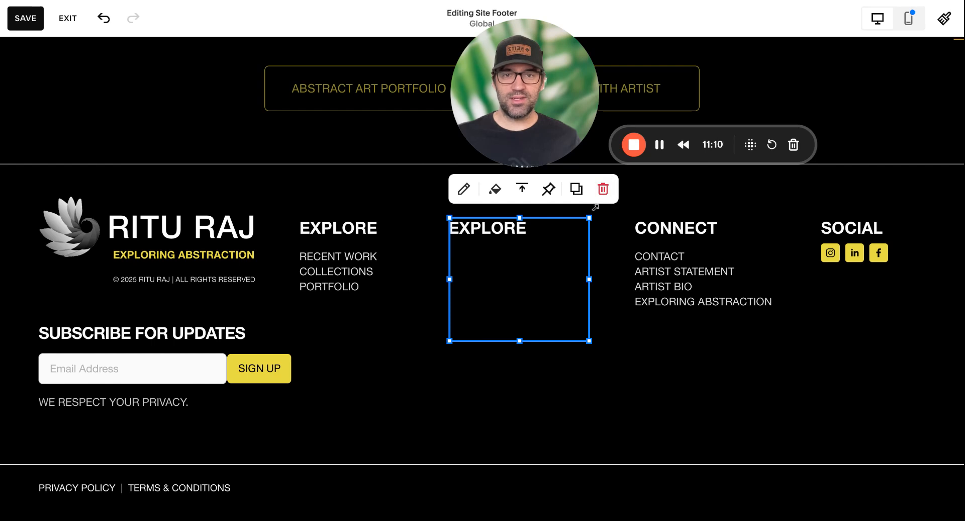
click(603, 189)
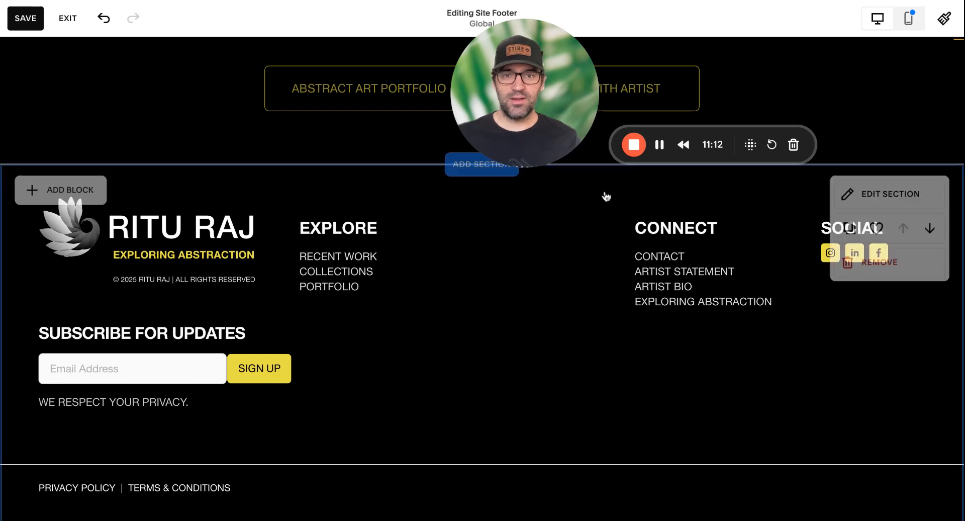
click(691, 258)
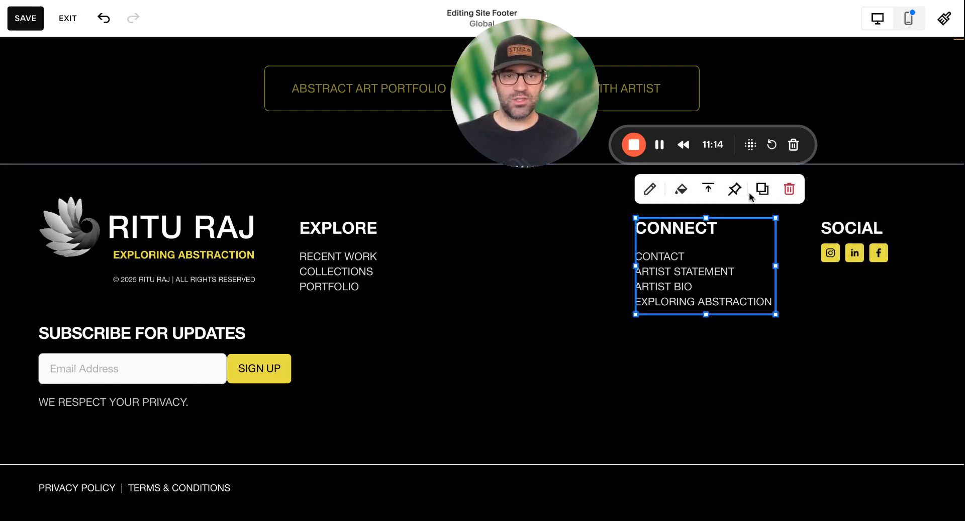
click(764, 190)
drag(768, 330, 535, 302)
click(600, 377)
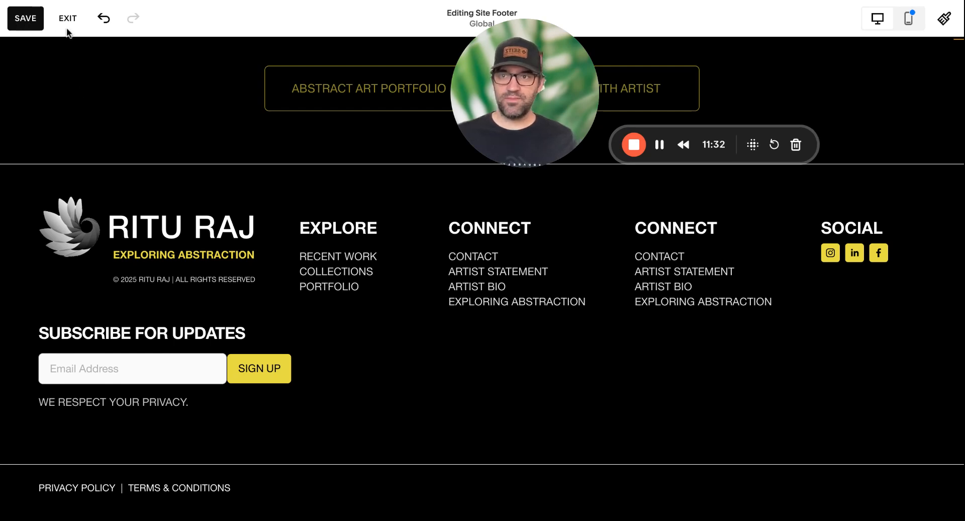
- Save the footer changes and exit the footer editor
click(38, 21)
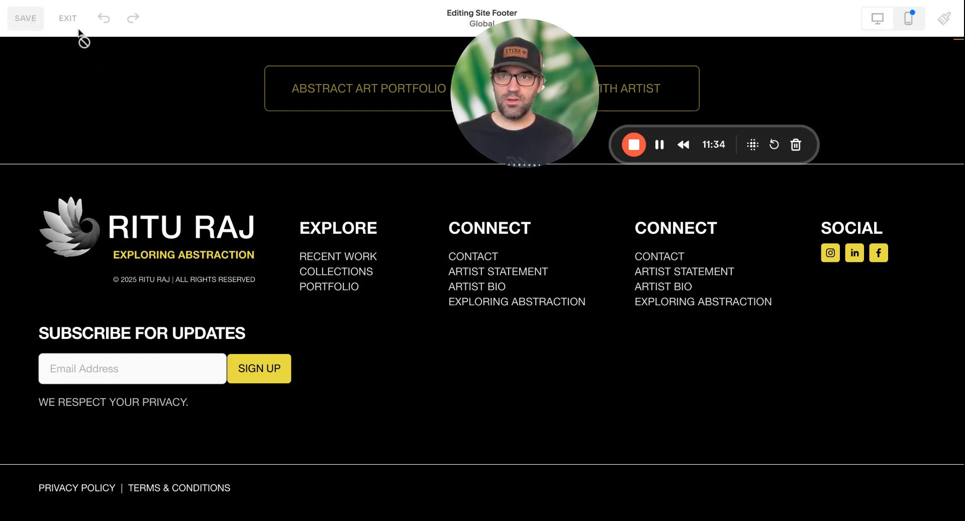
click(71, 20)
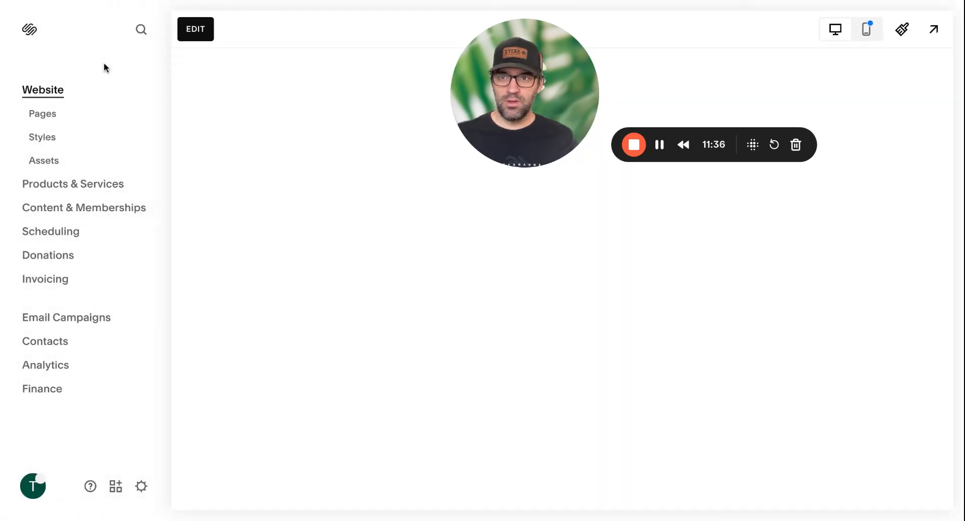
- Search the site settings for CSS and open the Custom CSS editor
key(/)
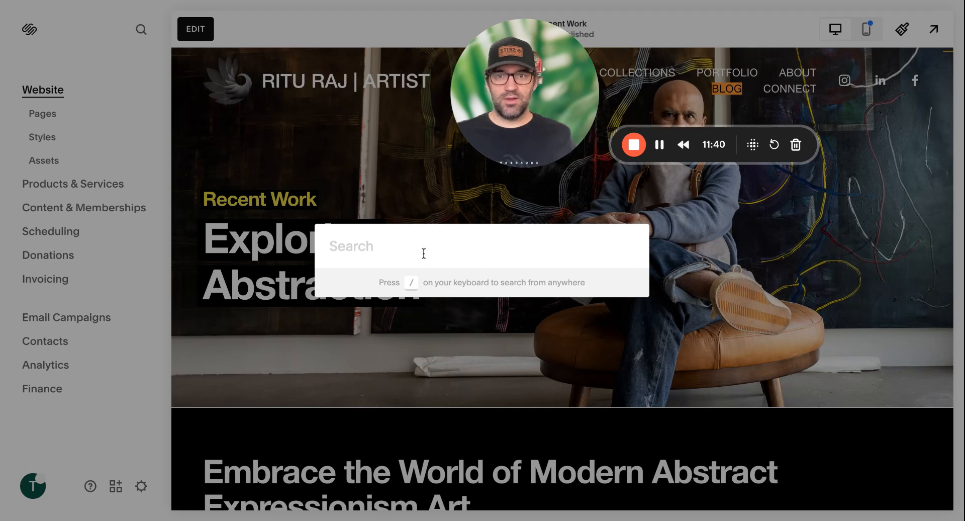
text(?)
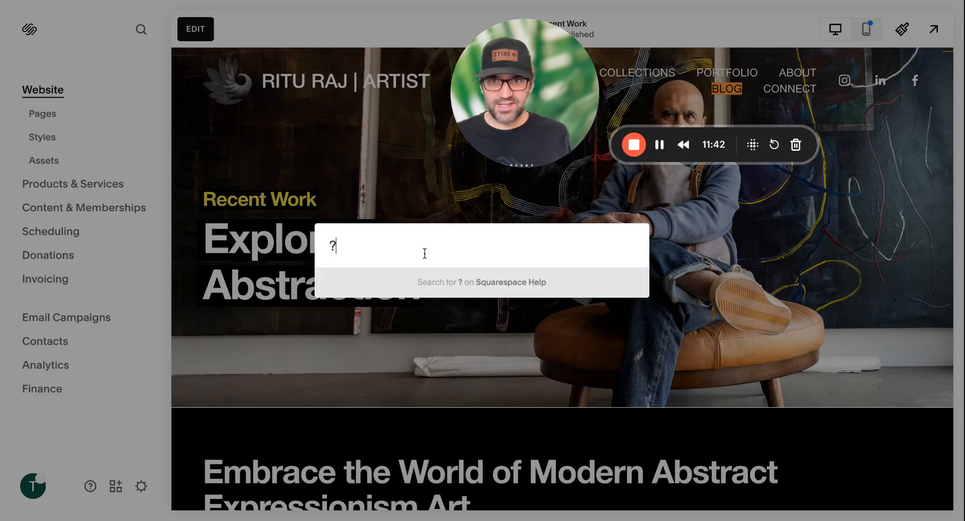
key(BackSpace)
text(CSS)
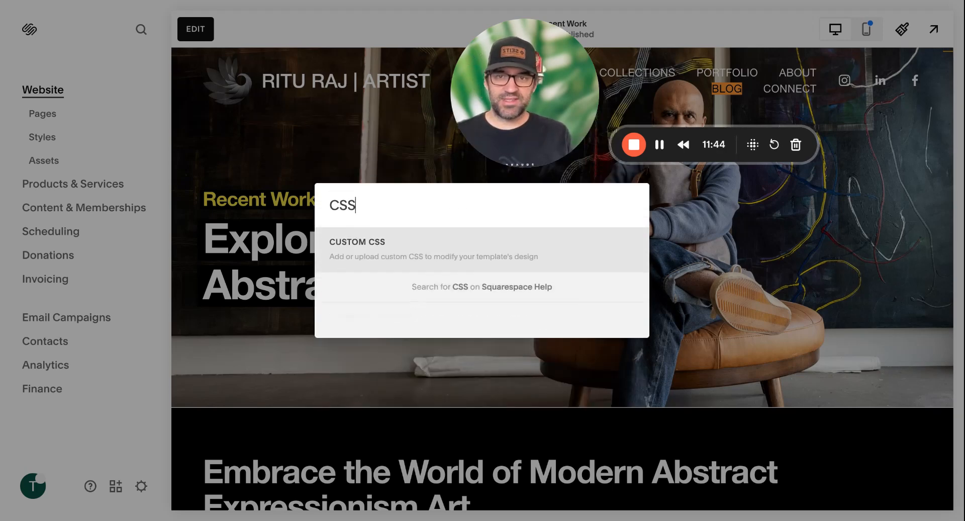
key(Return)
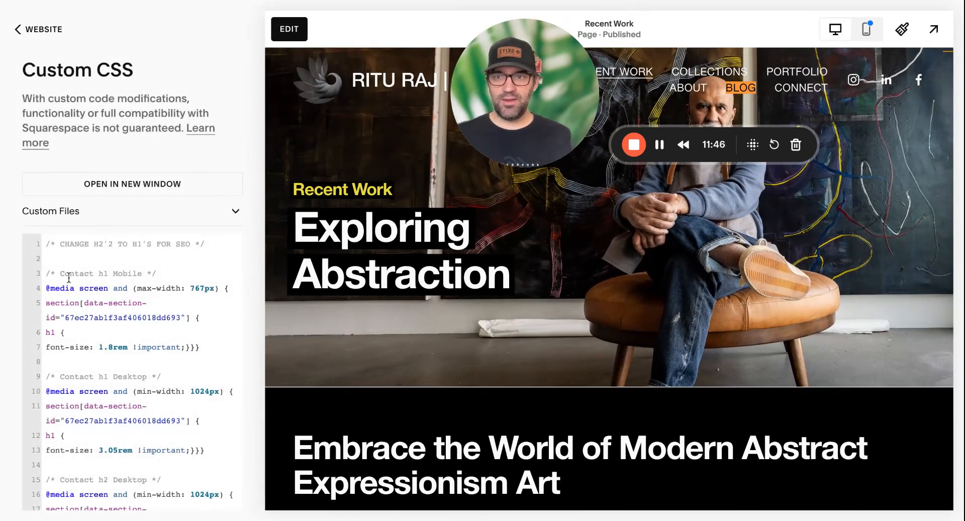
- Add CSS above the existing code for white, undecorated footer links with a 0.2s ease-in-out color transition and #ECD63E on hover
click(43, 246)
key(Return)
key(Return)
key(Return)
key(Return)
key(Return)
key(Return)
key(Return)
key(Return)
key(Return)
key(Return)
key(Return)
key(Return)
key(Return)
key(Return)
key(Return)
key(Return)
key(Return)
key(Return)
key(Return)
key(Return)
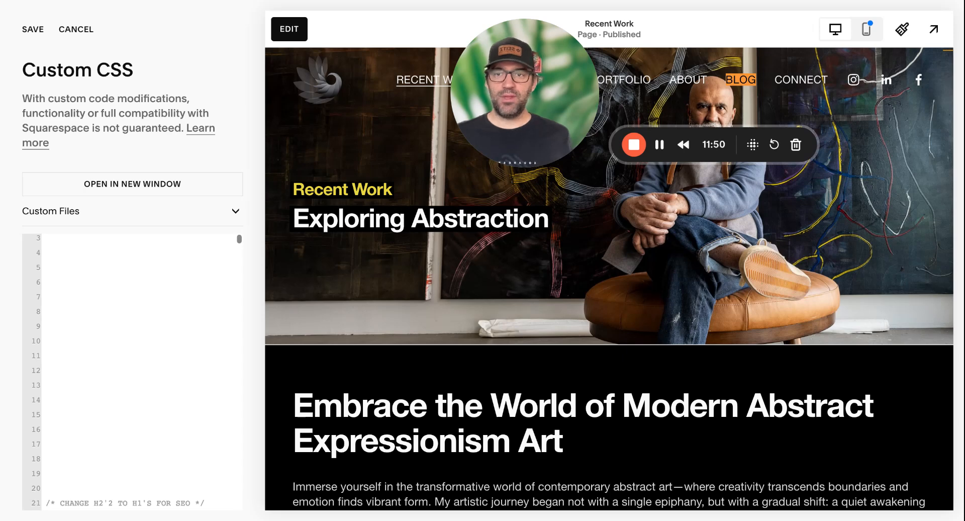
scroll(95, 248, up, 1)
click(70, 244)
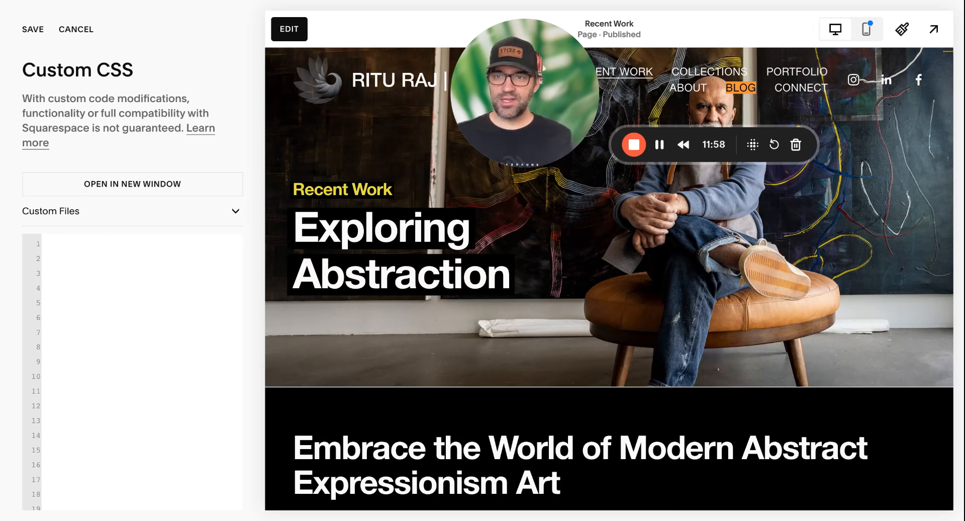
text(/* Footer Hyperlinks Rollover Yellow */ footer a { color: white; /* Default link color */ text-decoration: none !important; transition: color 0.2s ease-in-out !important;}  footer a:hover { color: #ECD63E !important;})
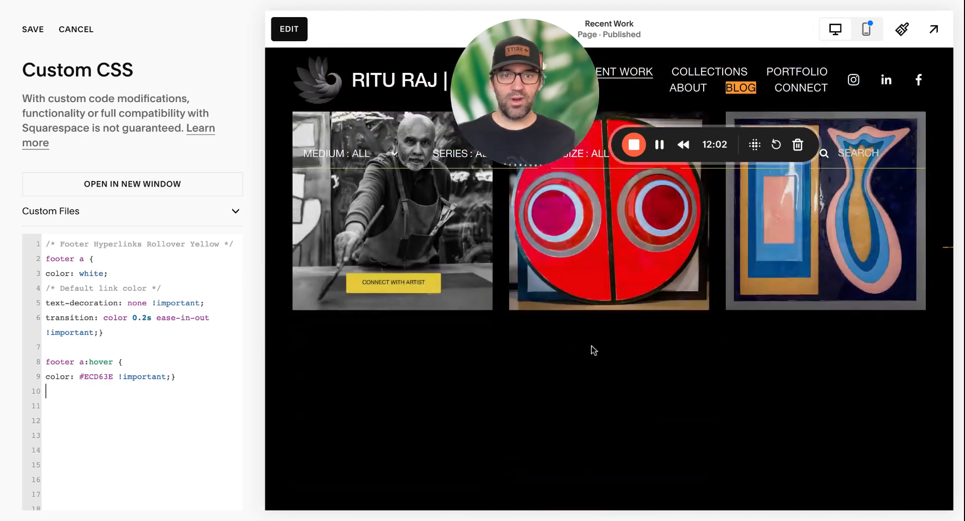
- Examine the footer a rule's selector, white color, !important flags and transition alongside the footer in the page preview
scroll(594, 350, down, 5)
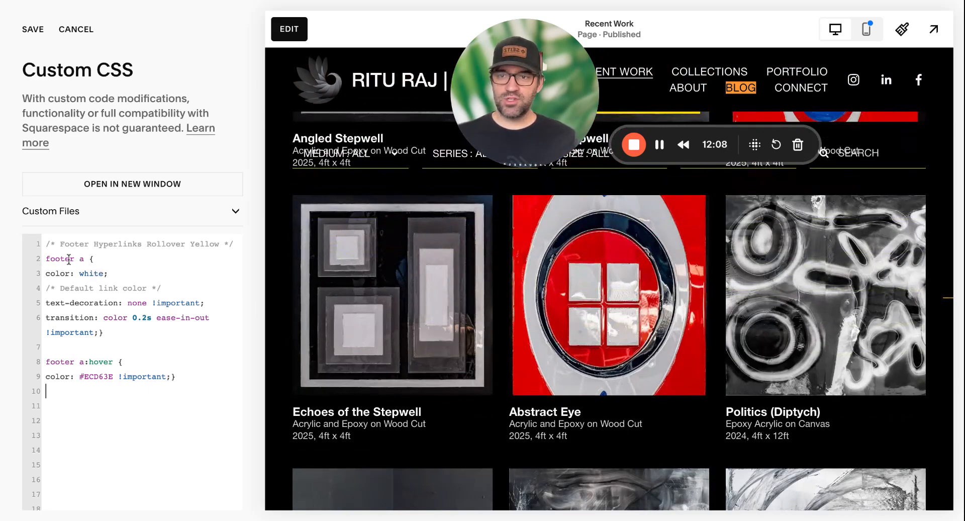
scroll(582, 323, down, 10)
scroll(582, 324, up, 2)
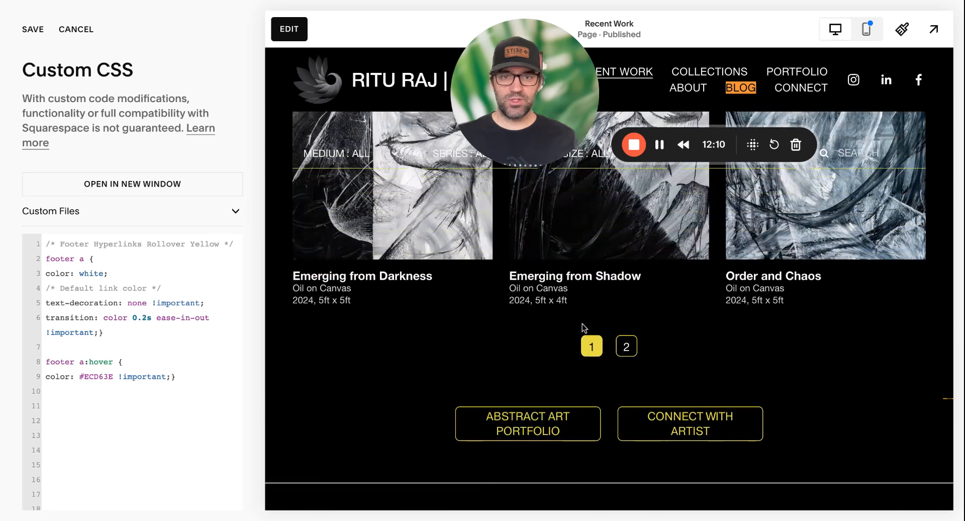
scroll(582, 323, down, 9)
scroll(588, 336, up, 5)
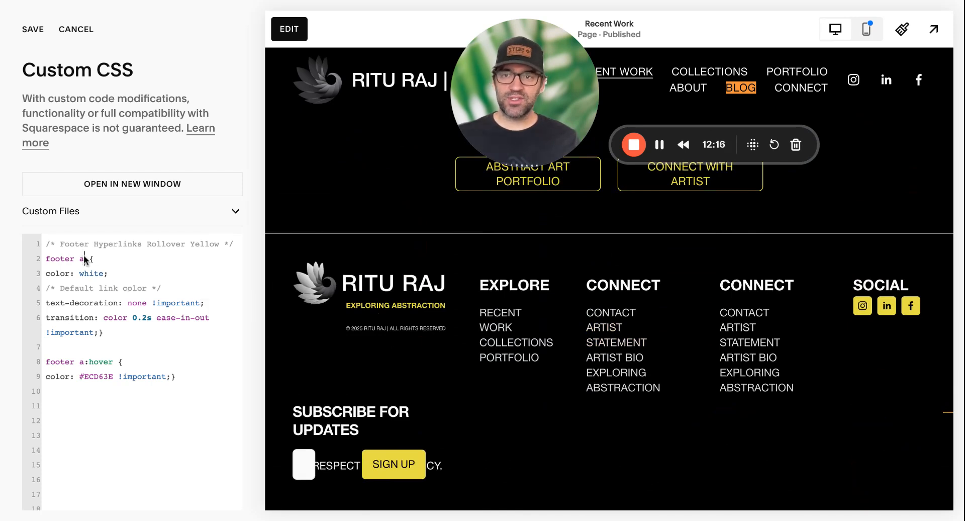
drag(85, 258, 46, 259)
click(64, 268)
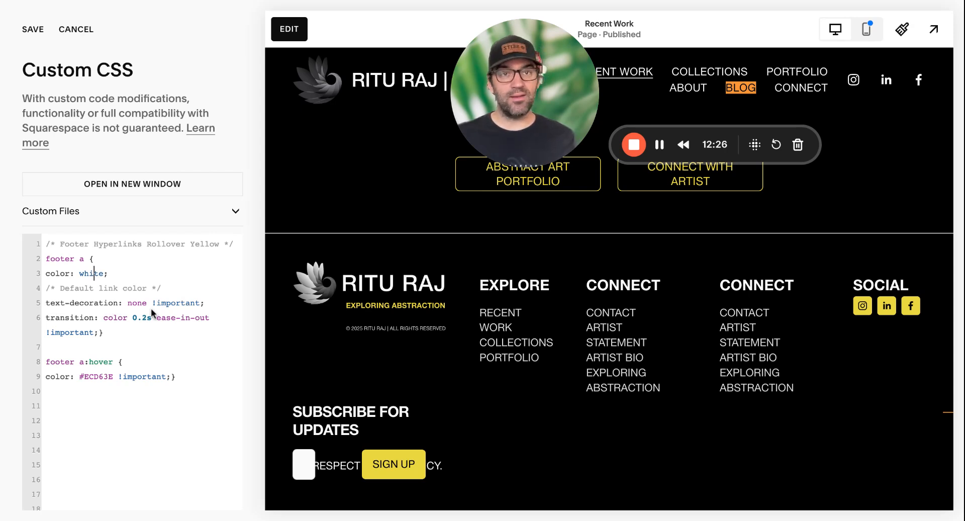
drag(206, 303, 152, 303)
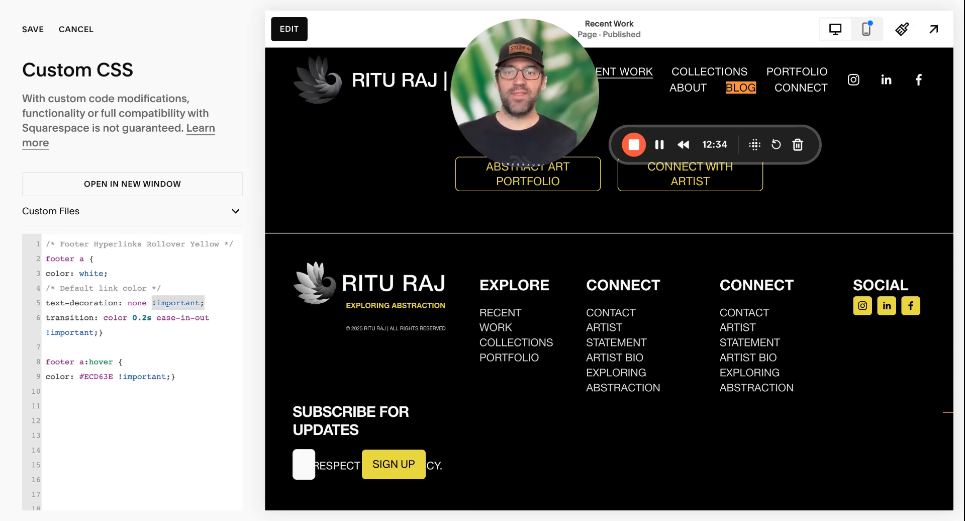
click(130, 315)
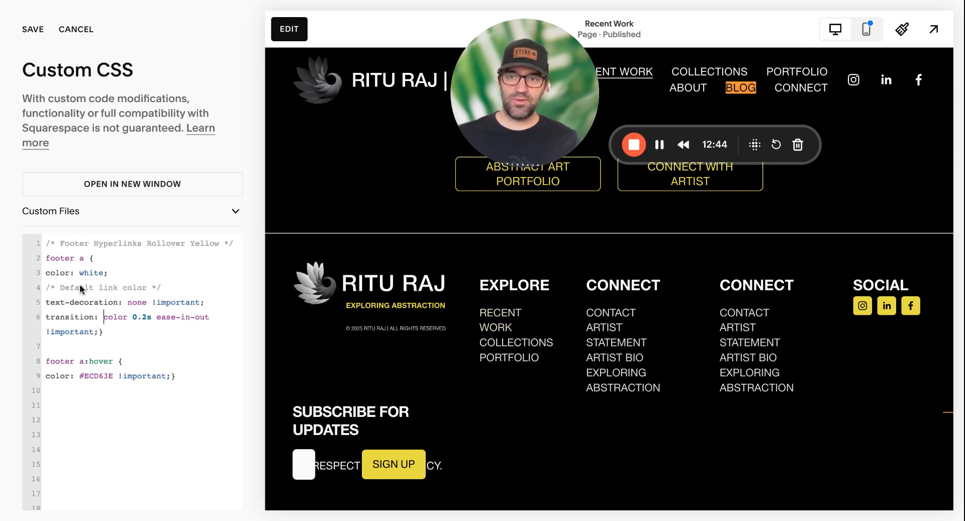
- Highlight and review the text-decoration property in the footer a rule
click(47, 302)
key(shift+Right)
key(shift+Right)
key(shift+Right)
key(shift+Right)
key(shift+Right)
key(shift+Right)
key(shift+Right)
key(shift+Right)
key(shift+Right)
key(shift+Right)
key(shift+Right)
key(shift+Right)
key(shift+Right)
key(shift+Right)
key(shift+Right)
key(shift+Right)
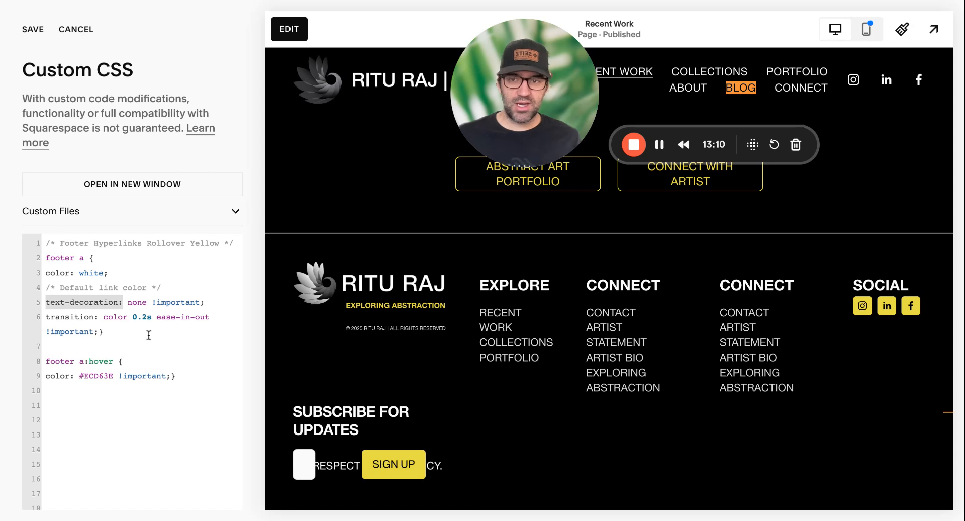
click(85, 302)
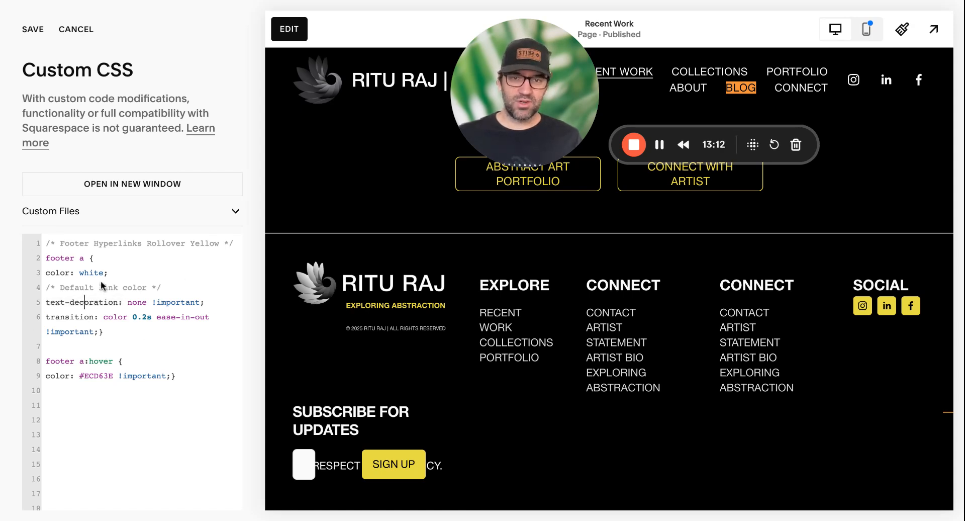
- Examine the footer a:hover rule and its #ECD63E color, checking the rollover effect on the footer links in the preview
click(193, 373)
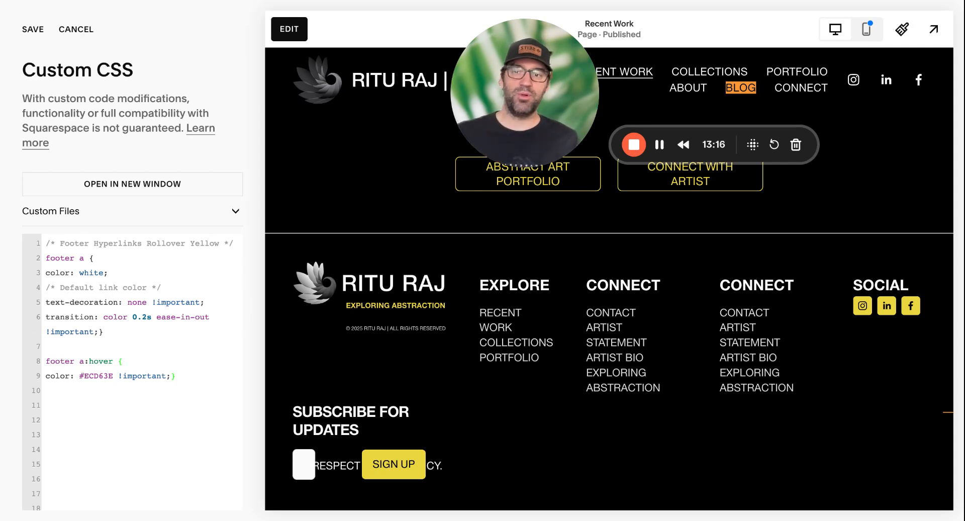
click(60, 361)
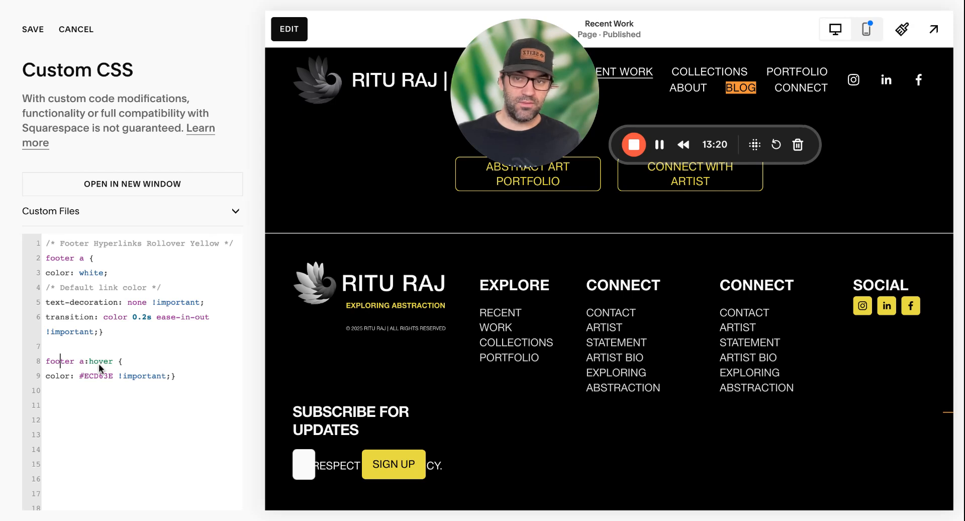
double_click(45, 360)
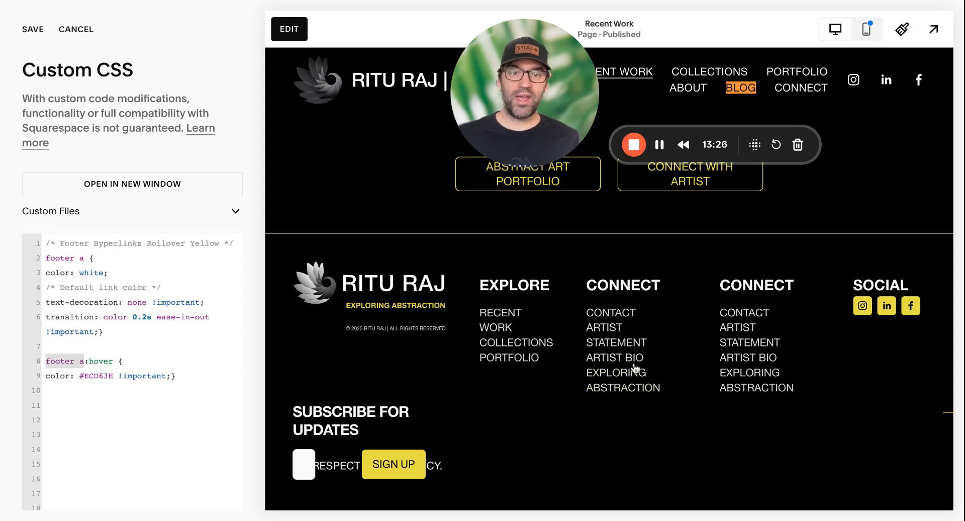
click(204, 374)
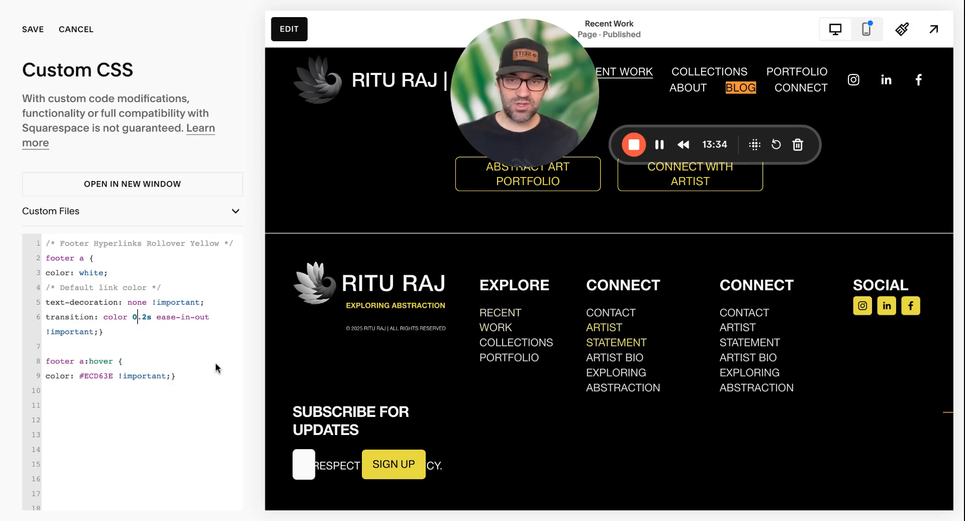
drag(80, 376, 117, 377)
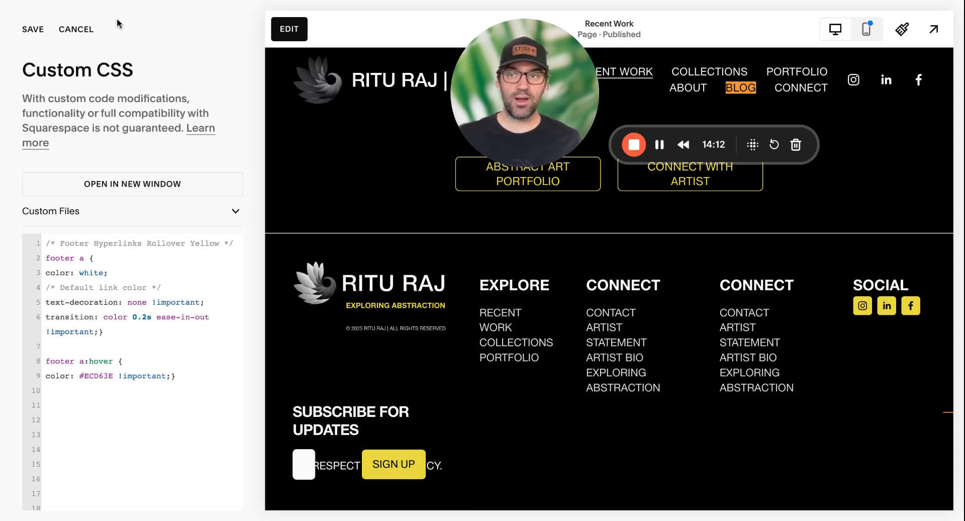
- Discard the unsaved Custom CSS changes and leave the CSS editor for the Pages list
click(86, 30)
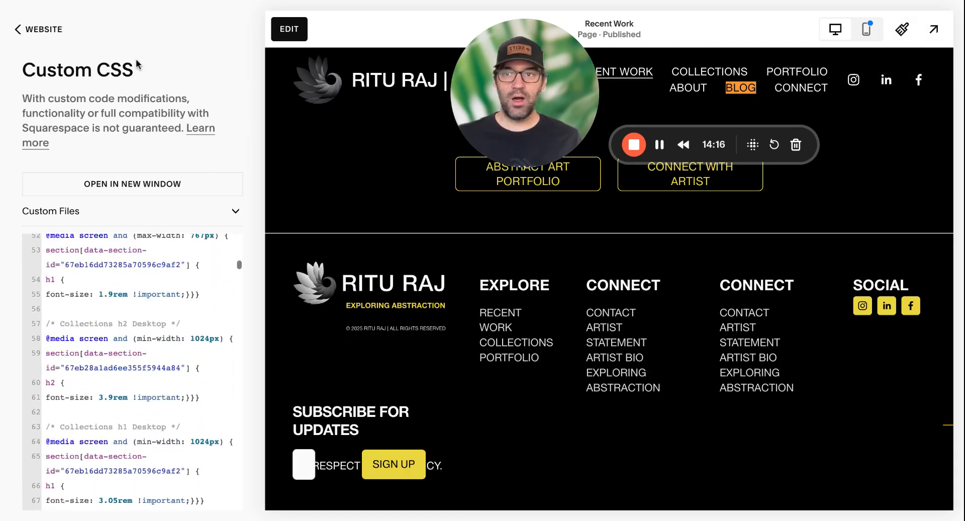
click(32, 30)
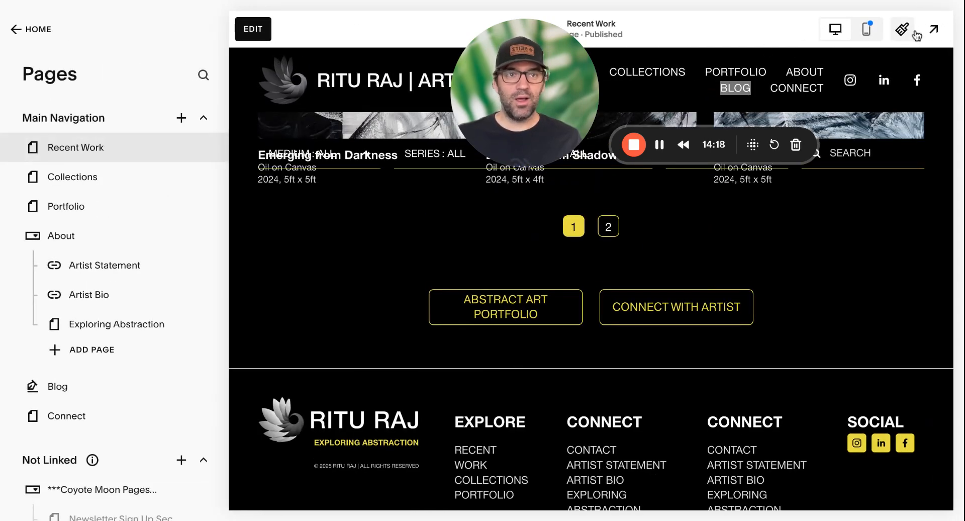
- Check the site footer full screen, and remove the upper footer section containing the two Connect columns
click(933, 28)
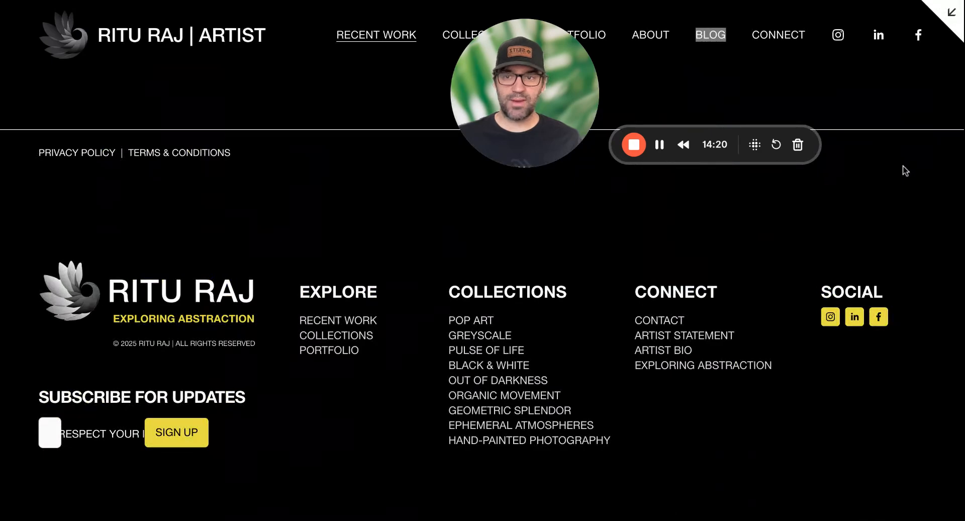
click(951, 12)
click(259, 30)
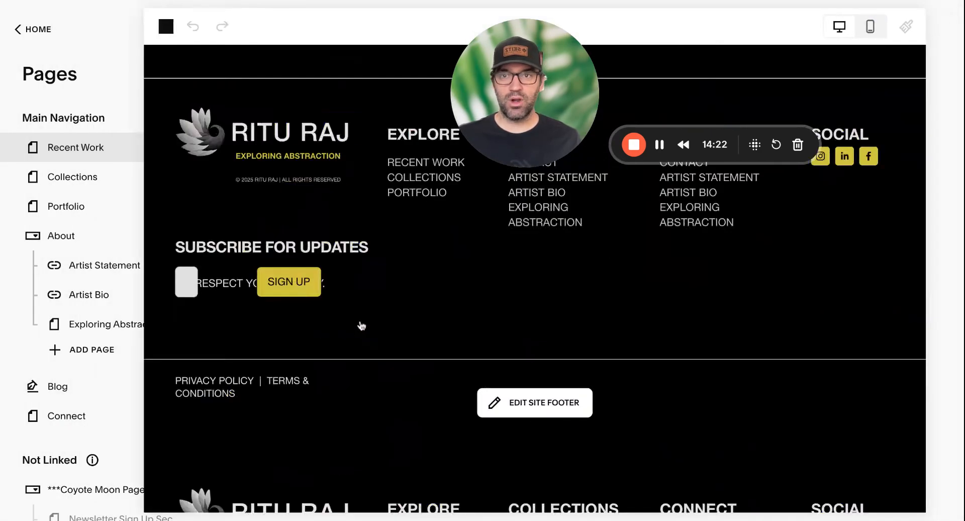
scroll(384, 340, down, 5)
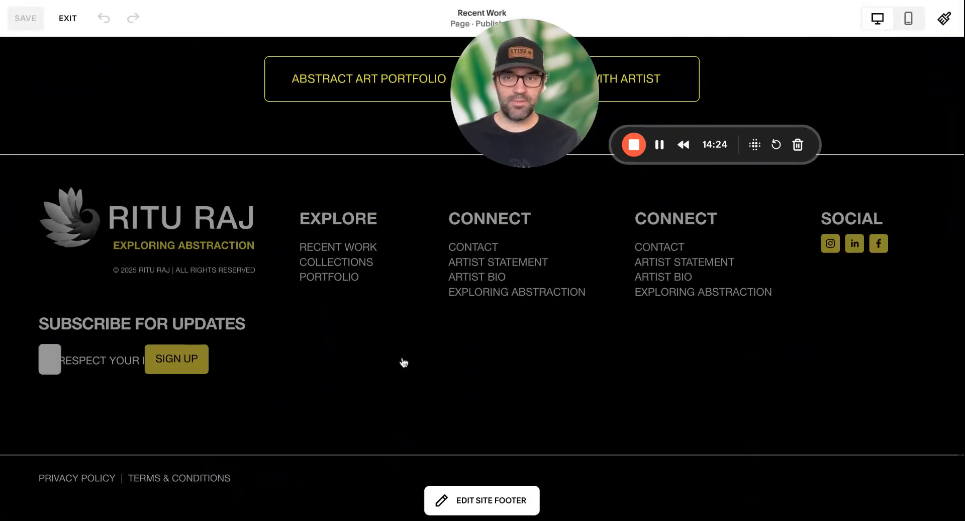
click(402, 362)
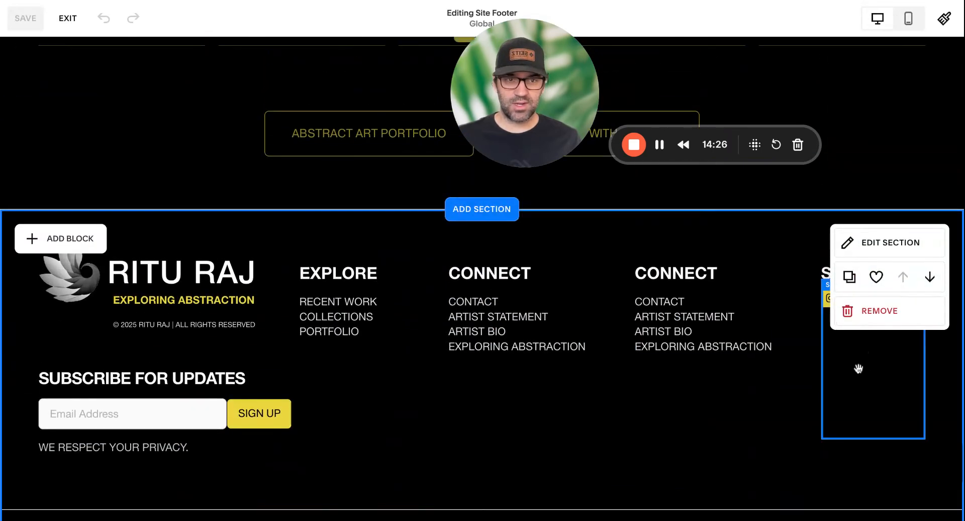
click(862, 316)
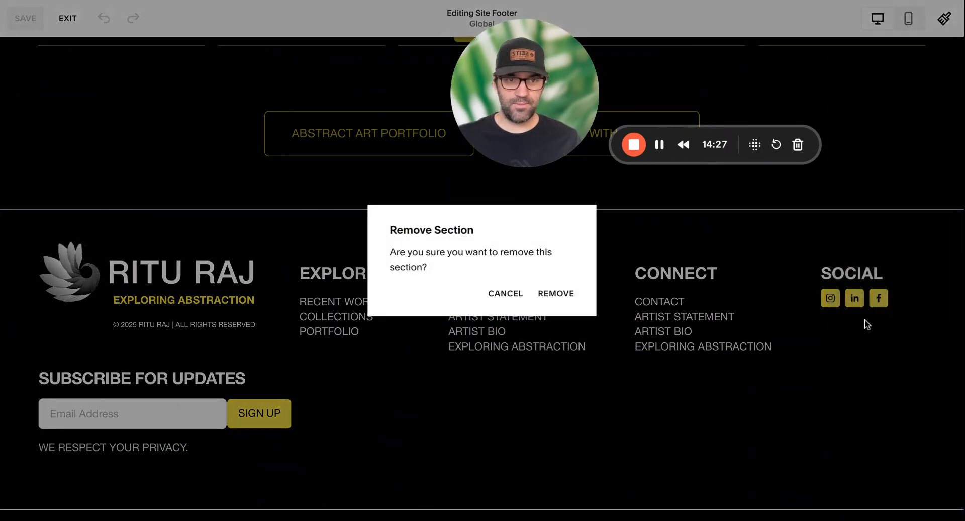
click(556, 293)
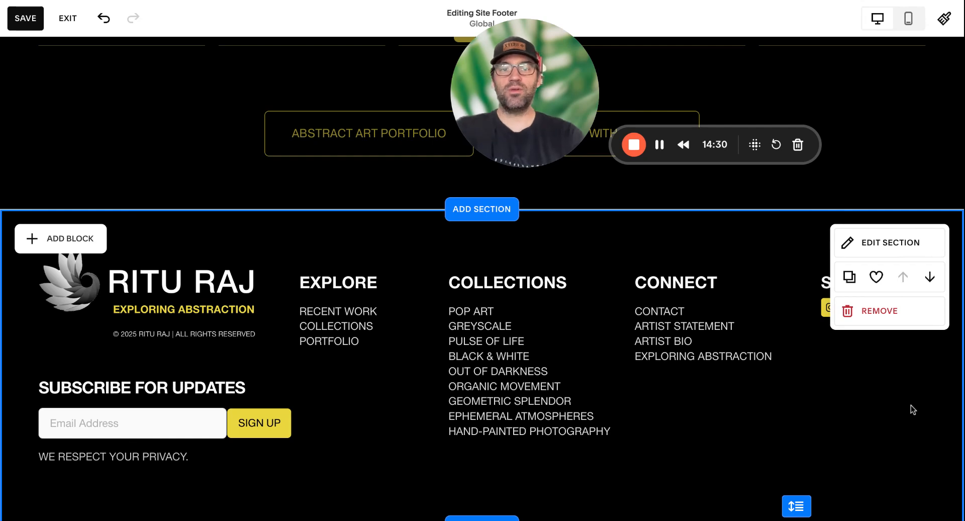